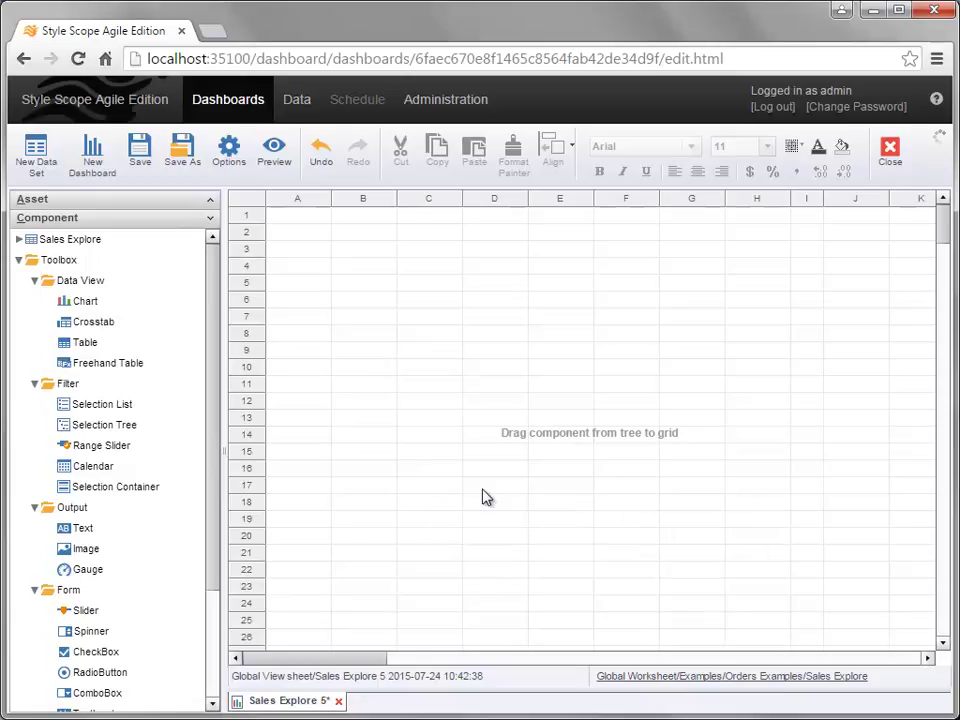
- Add a chart to the grid at cell B3 and enlarge it to span about columns B–H and rows 3–18
drag(125, 307, 368, 251)
click(540, 336)
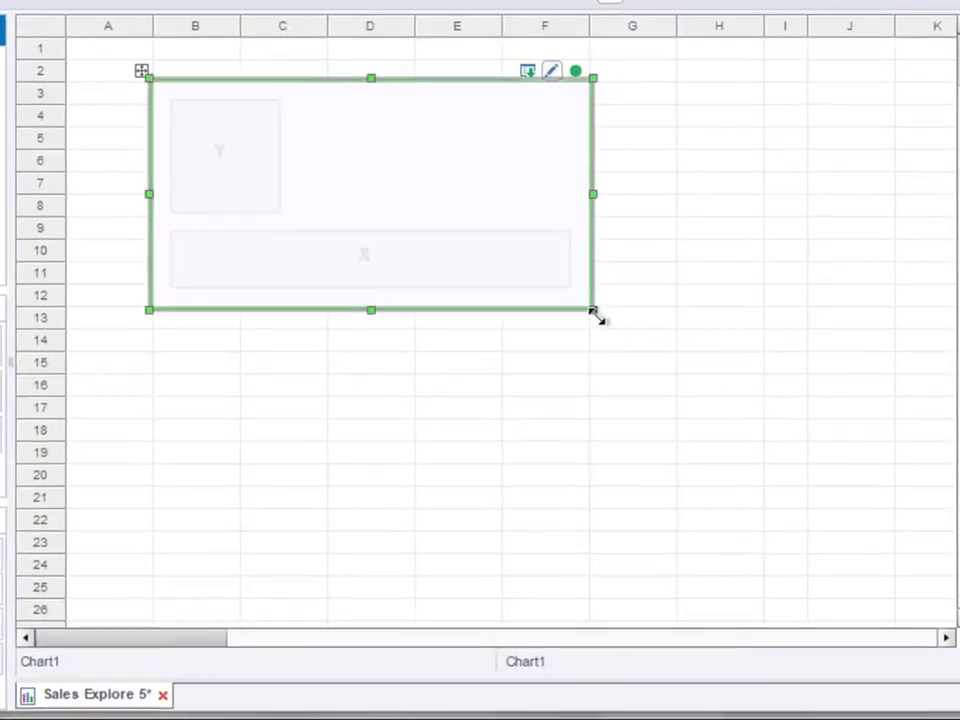
drag(661, 411, 761, 490)
drag(729, 415, 768, 448)
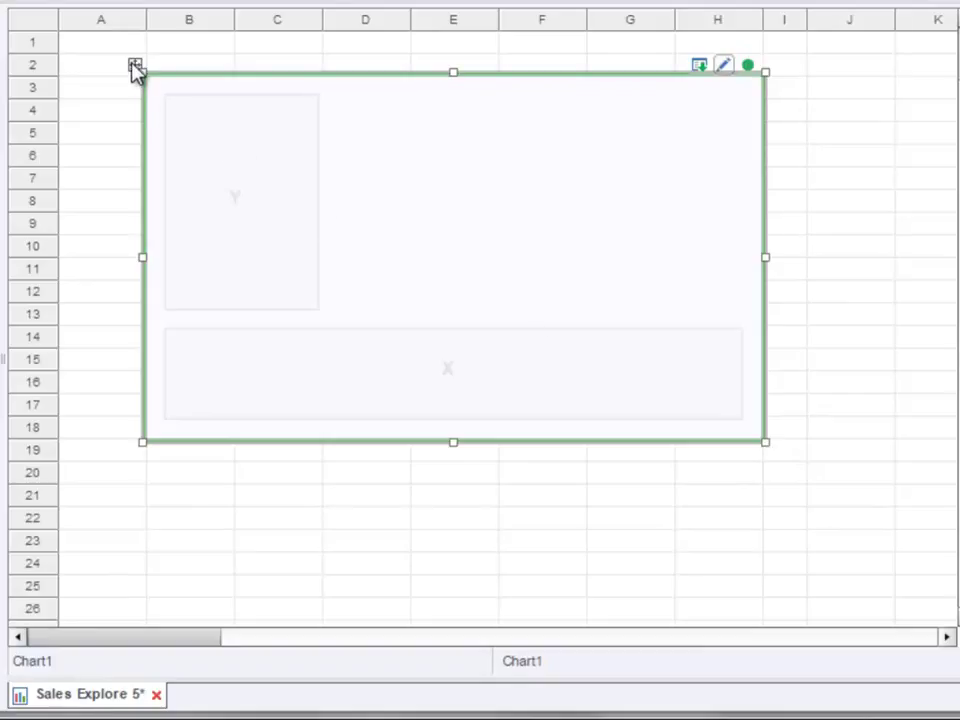
mouse_move(135, 66)
mouse_down()
mouse_move(135, 107)
mouse_move(161, 120)
mouse_move(167, 110)
mouse_move(133, 62)
mouse_move(138, 70)
mouse_up()
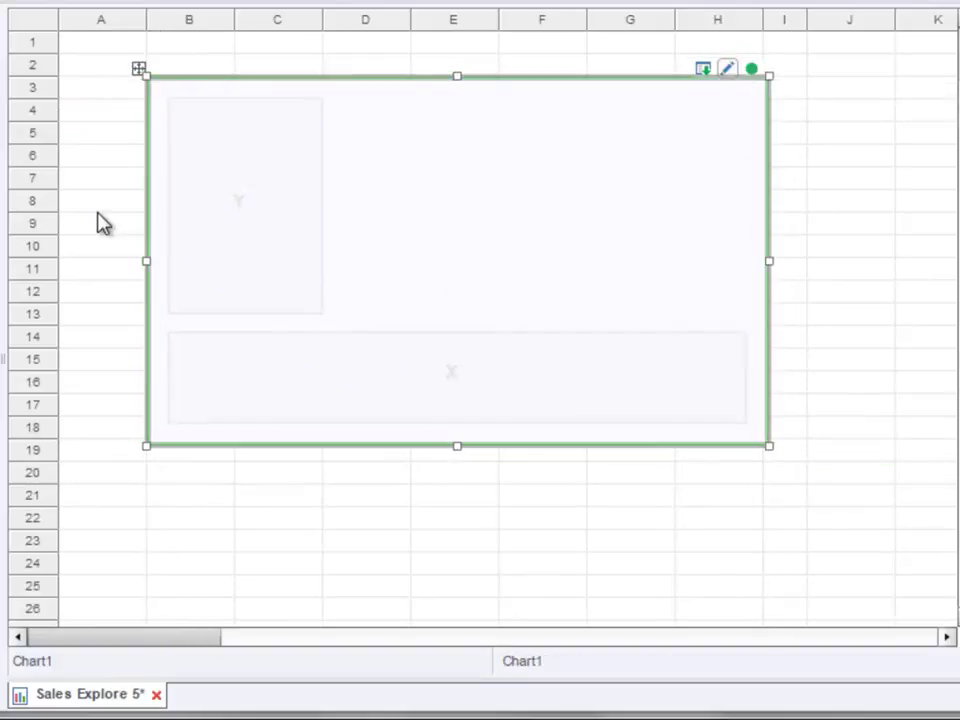
- Open the chart for editing and assign the State dimension from Sales Mirror to the X axis
click(3, 188)
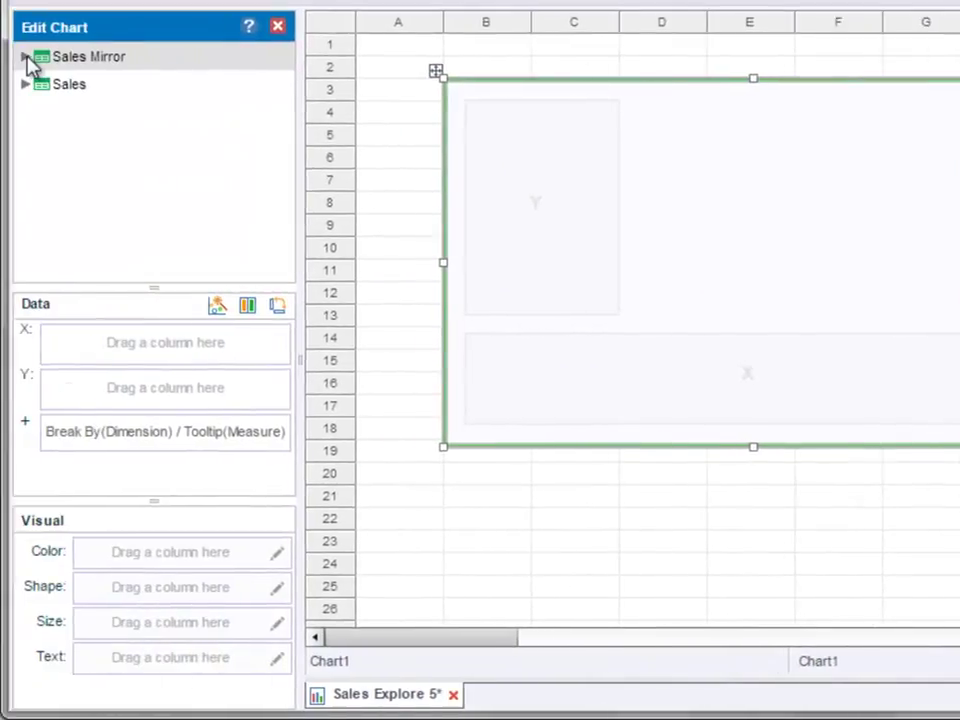
click(26, 57)
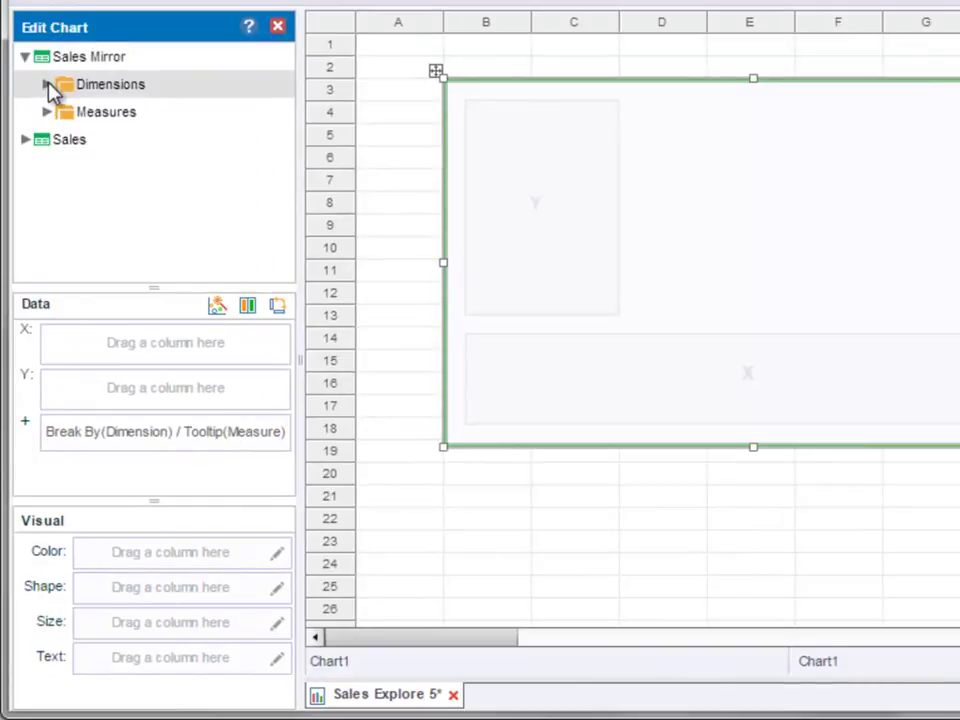
click(47, 85)
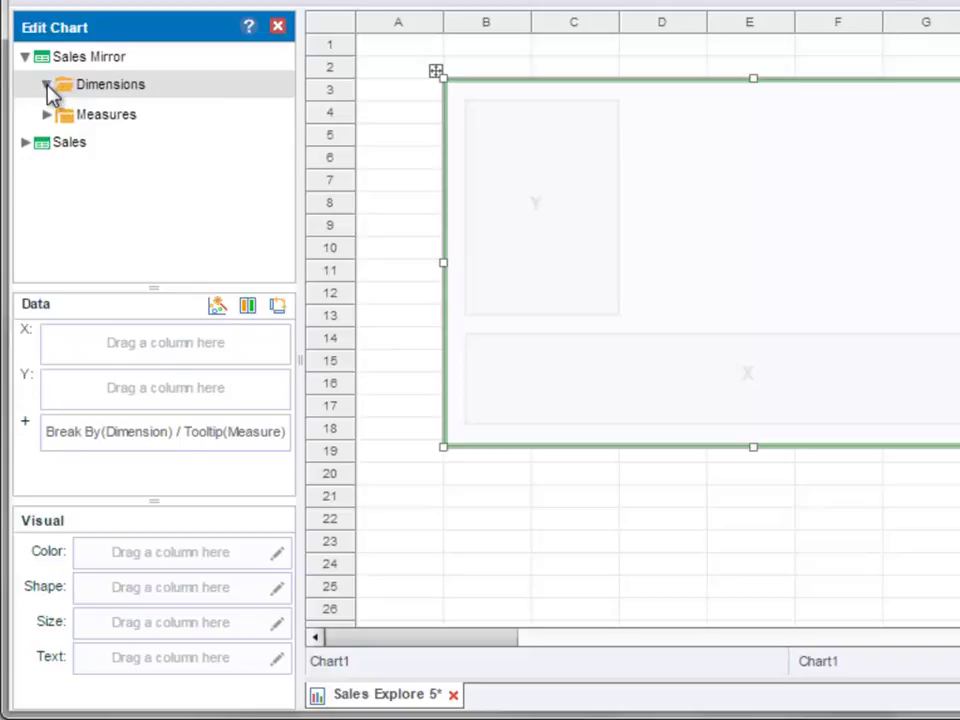
drag(170, 258, 163, 354)
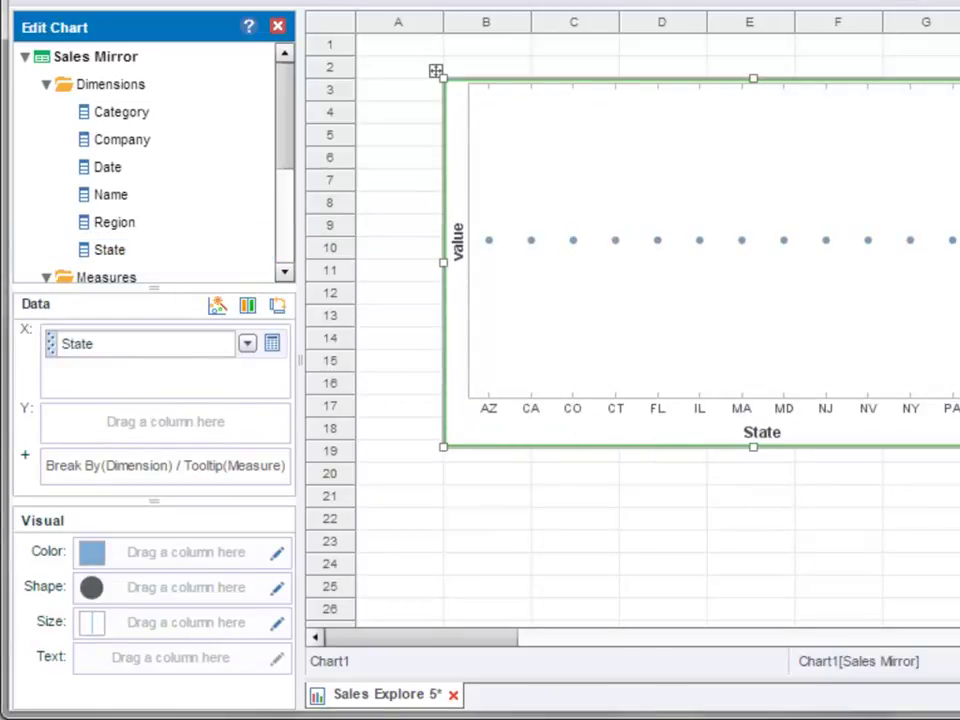
- Assign the Total measure from Sales Mirror to the chart's Y axis
drag(285, 156, 281, 223)
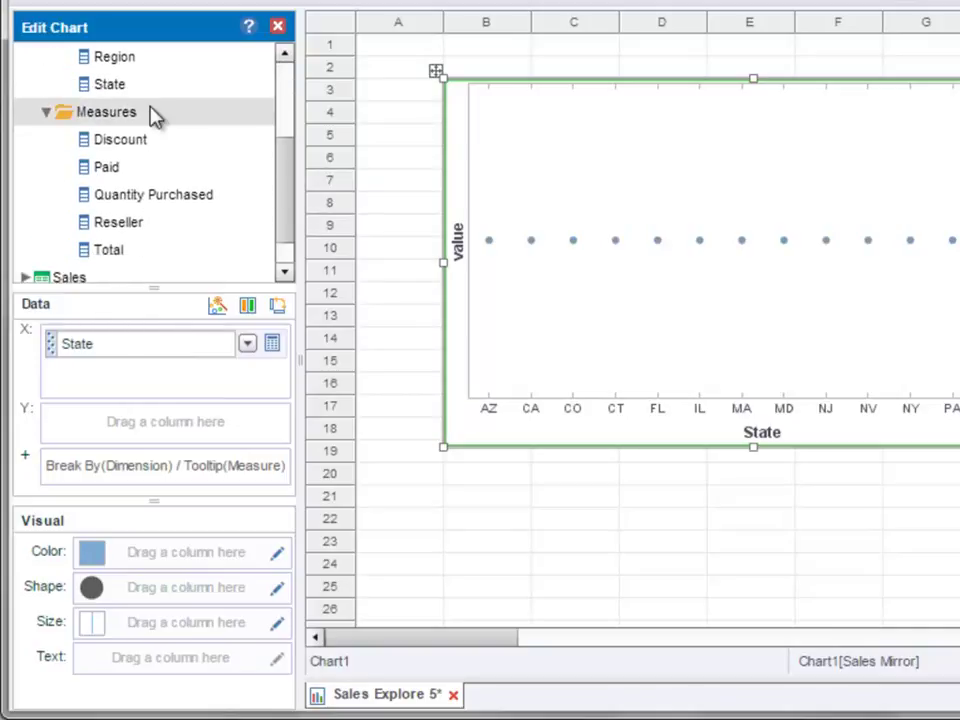
click(156, 145)
right_click(157, 146)
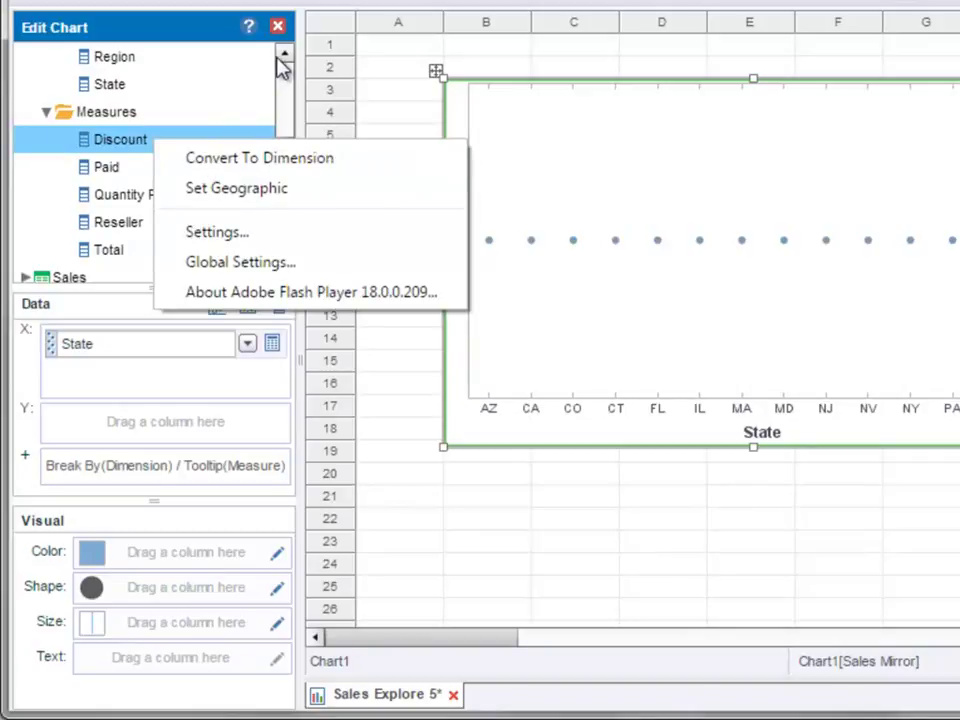
click(285, 171)
mouse_move(285, 171)
mouse_down()
mouse_move(285, 90)
mouse_move(287, 190)
mouse_up()
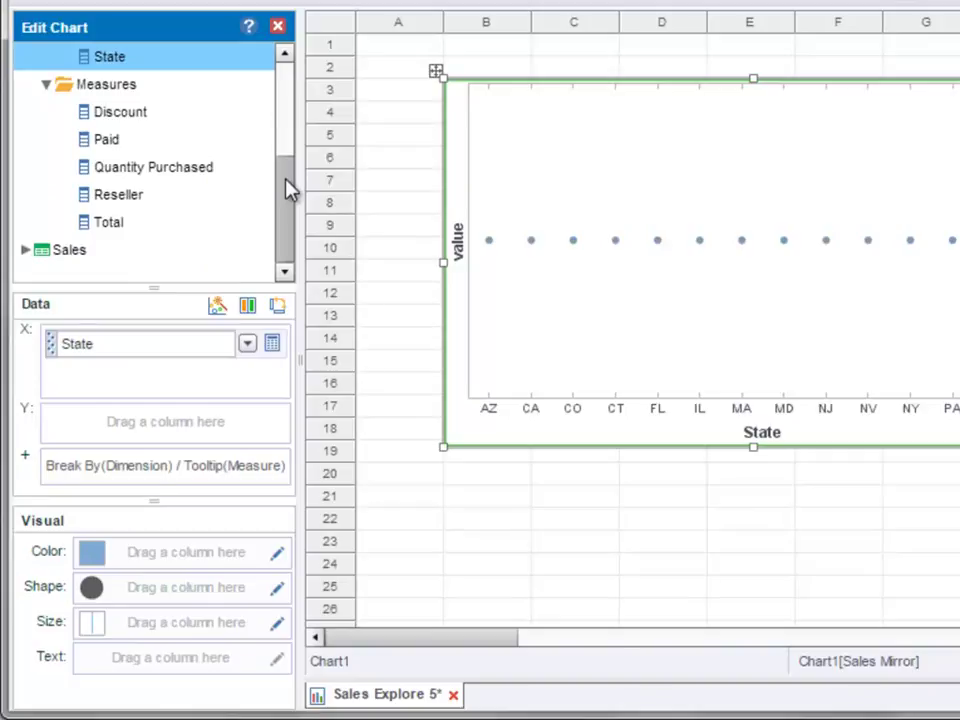
click(157, 230)
drag(157, 230, 147, 428)
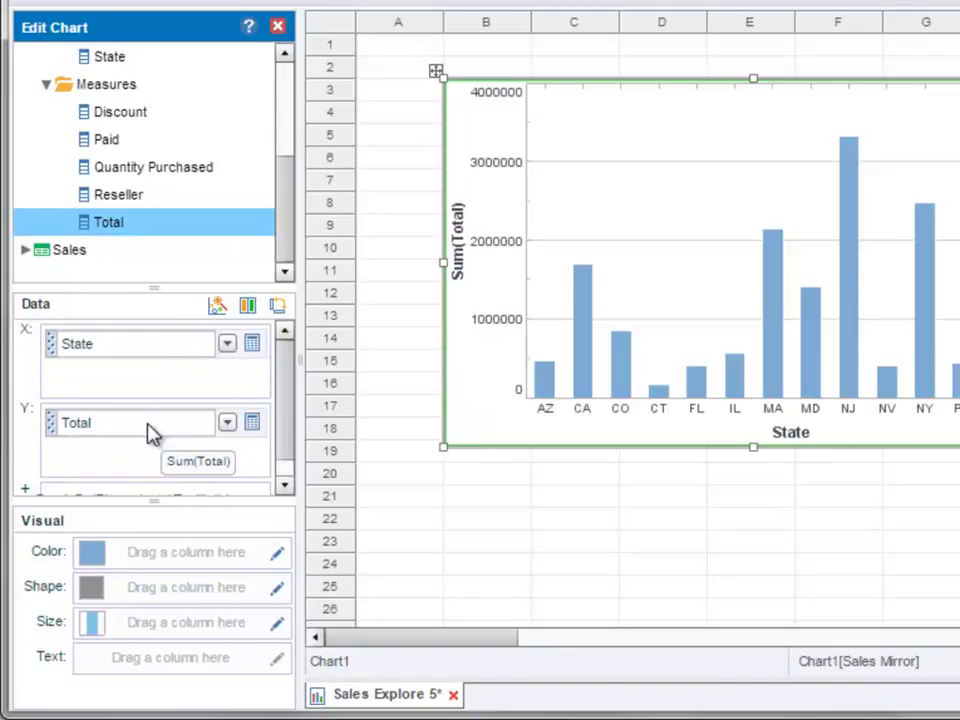
- Add the Region dimension to the X axis and reorder it ahead of State
mouse_move(508, 280)
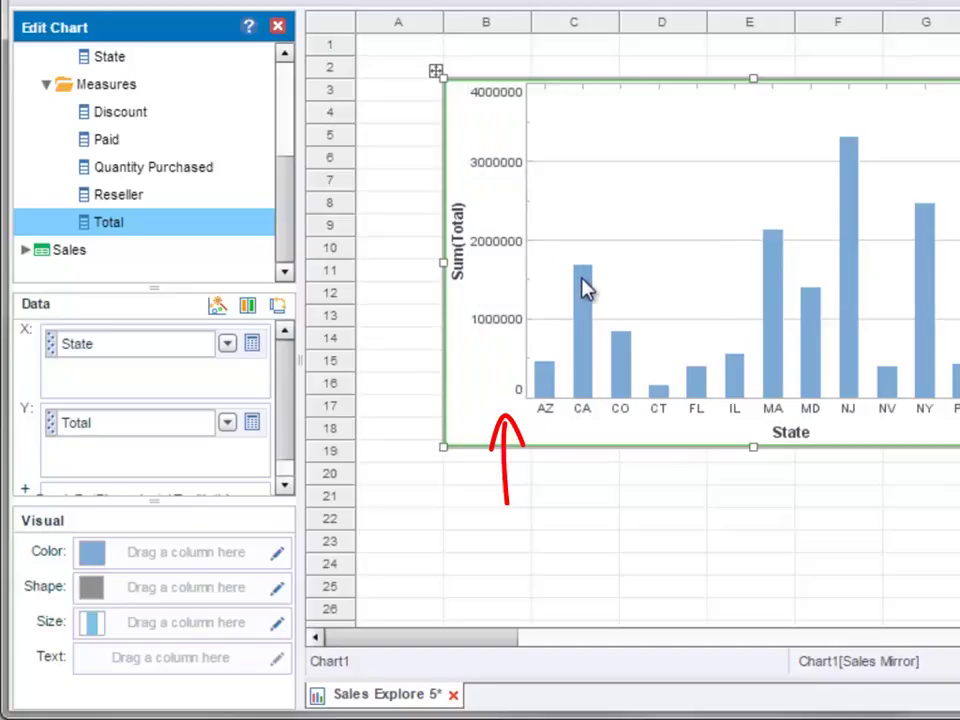
mouse_move(585, 287)
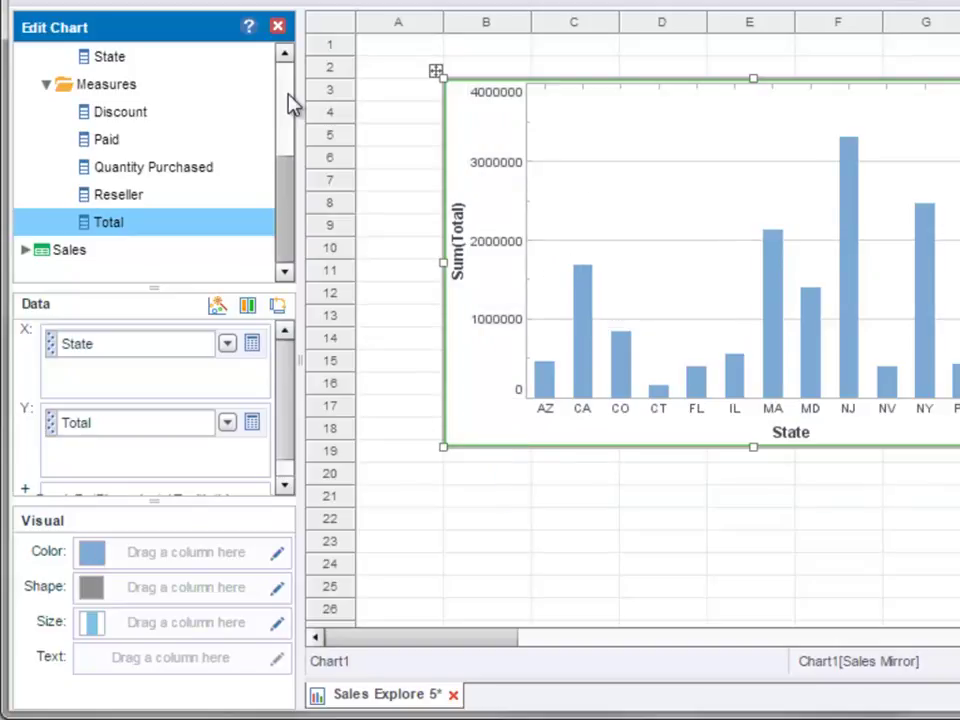
click(285, 120)
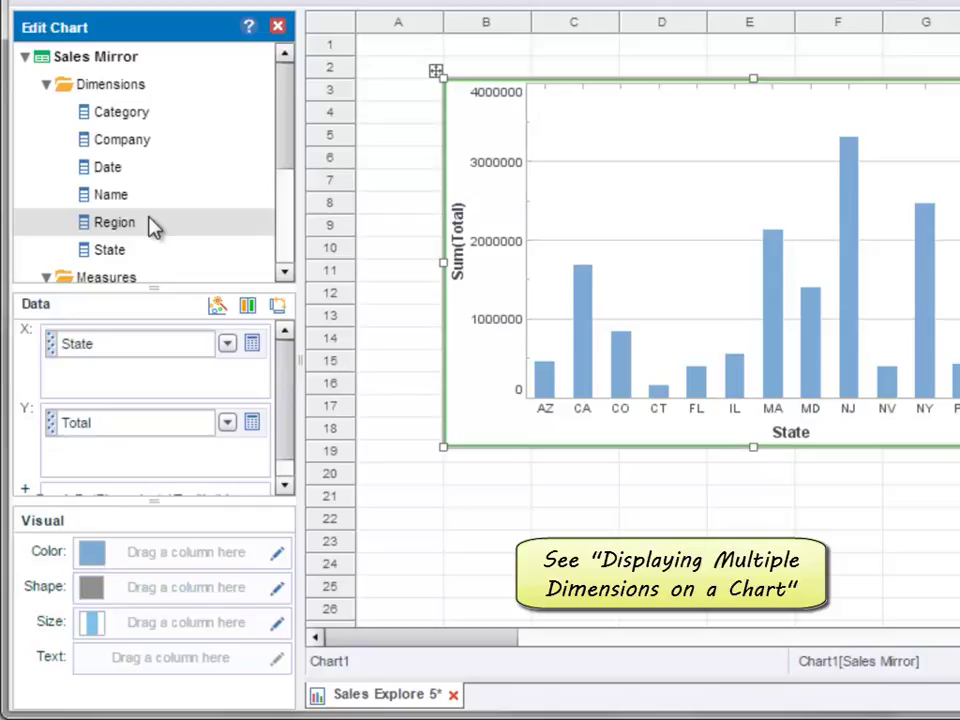
drag(155, 232, 170, 370)
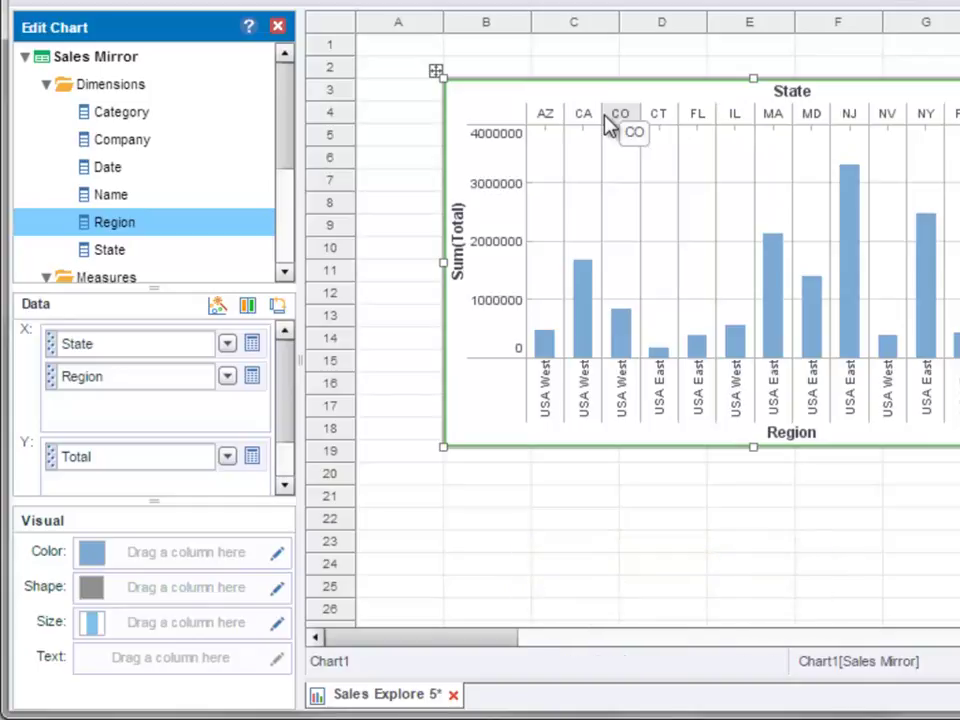
drag(103, 382, 166, 334)
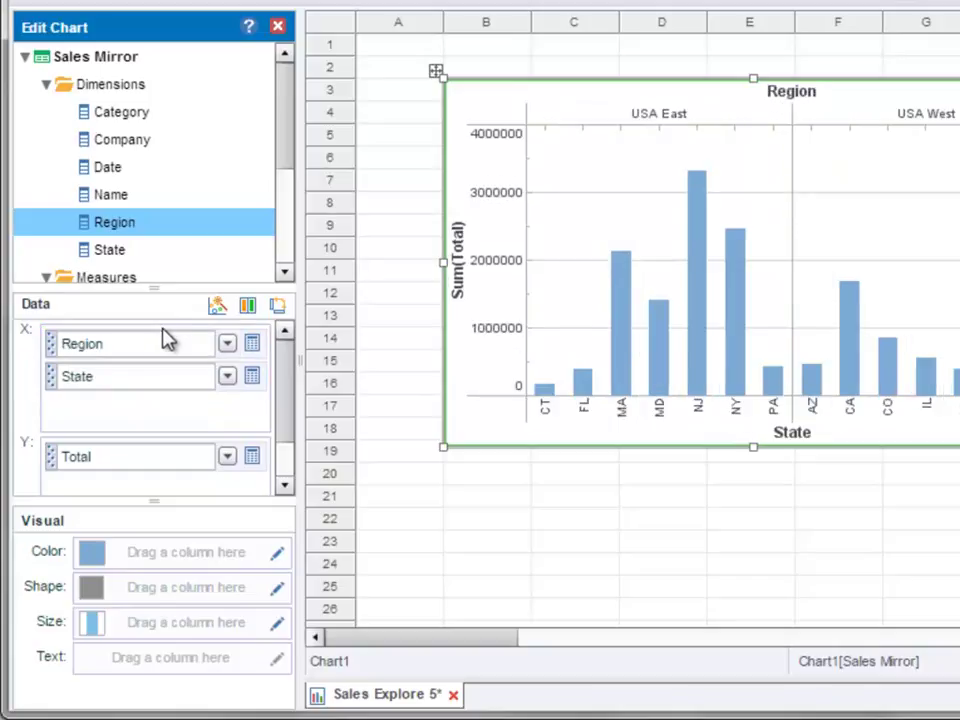
- Add the Quantity Purchased measure to the Y axis, try overlaying both measures in one graph, and return to separate graphs
drag(288, 131, 292, 243)
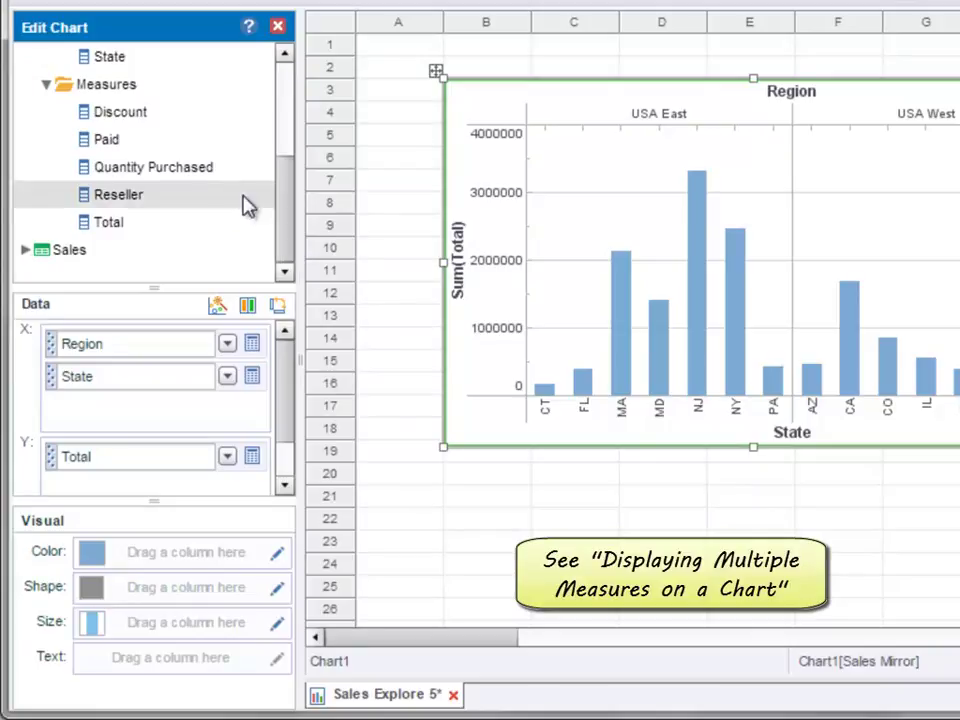
drag(213, 178, 155, 486)
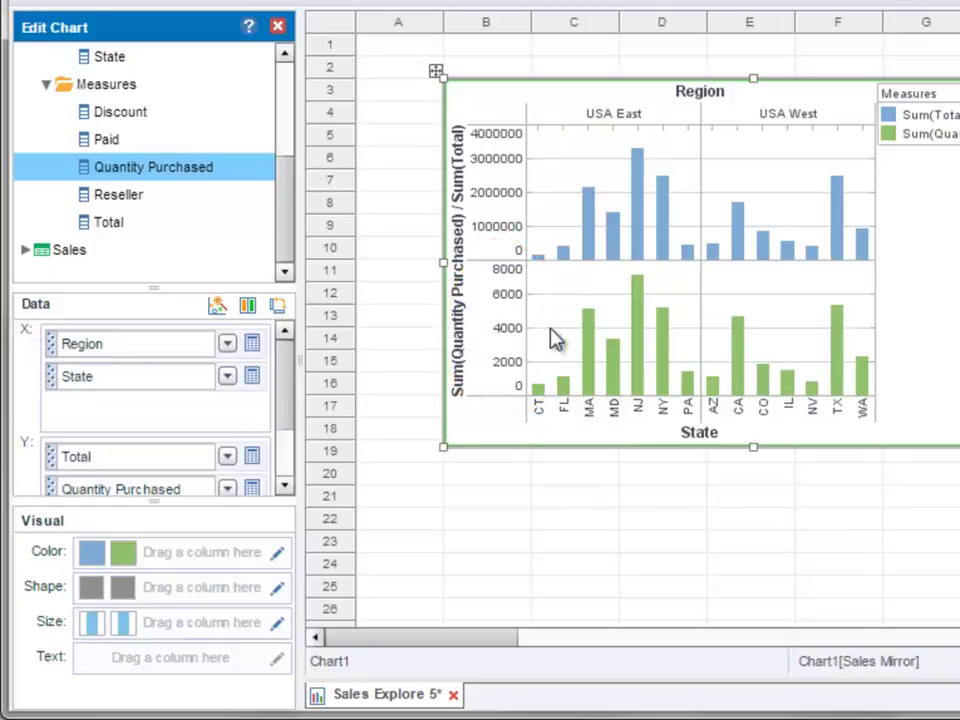
click(249, 308)
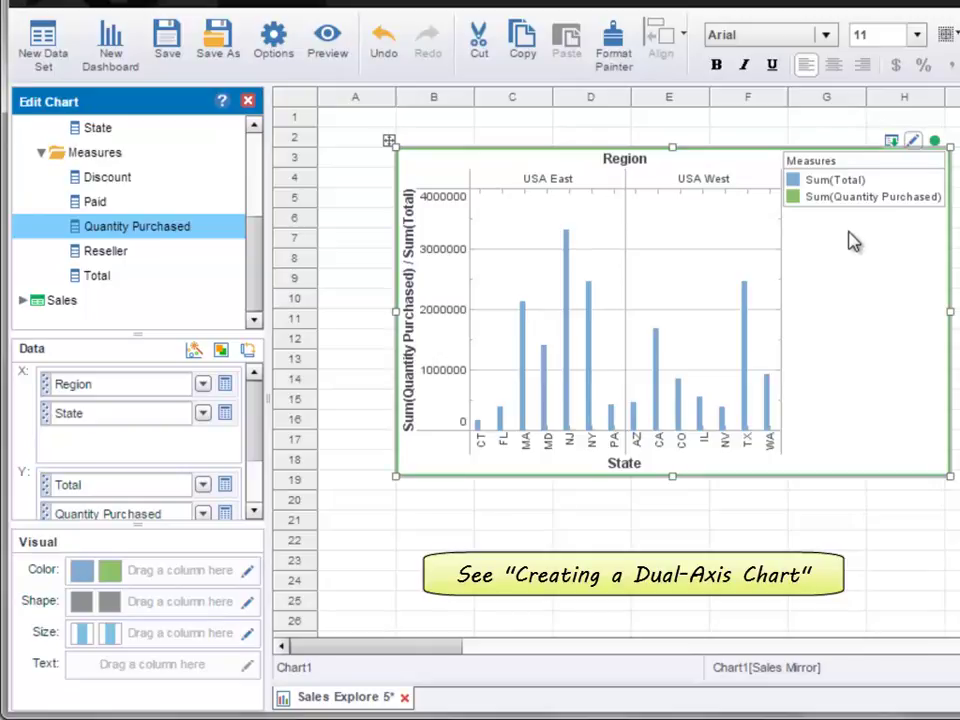
click(220, 352)
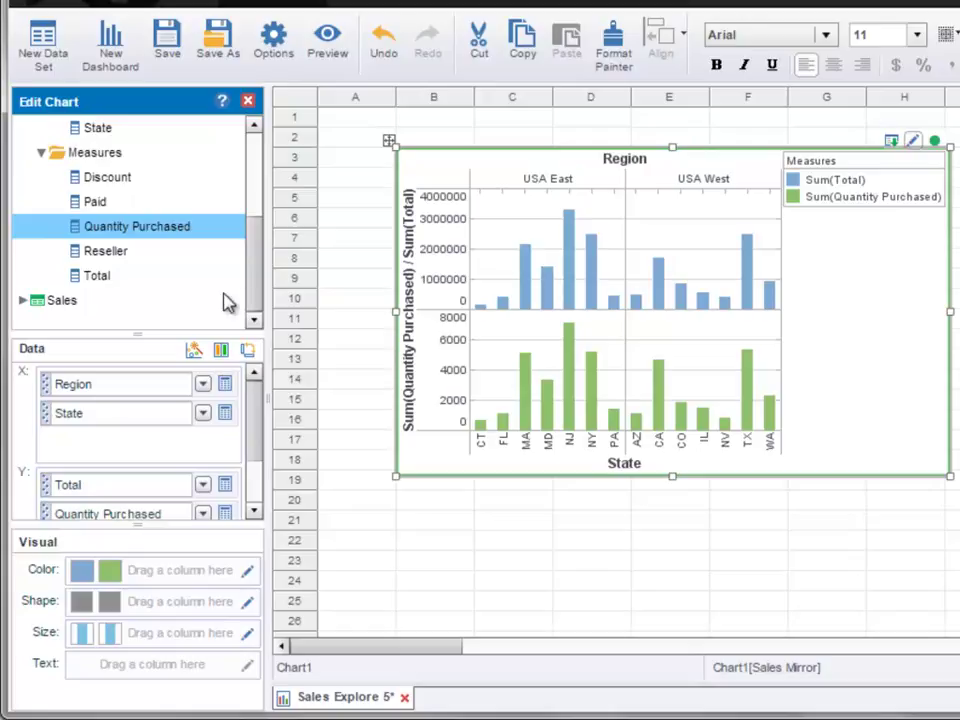
- Bind the Date dimension to the chart's Color
scroll(257, 186, up, 3)
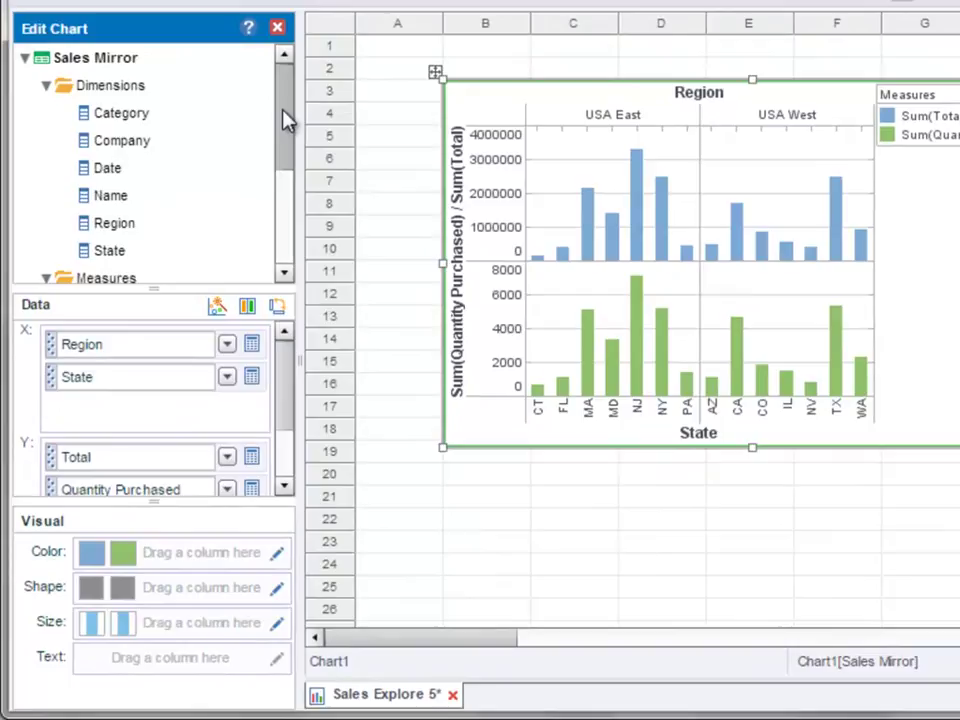
click(139, 221)
drag(155, 174, 178, 551)
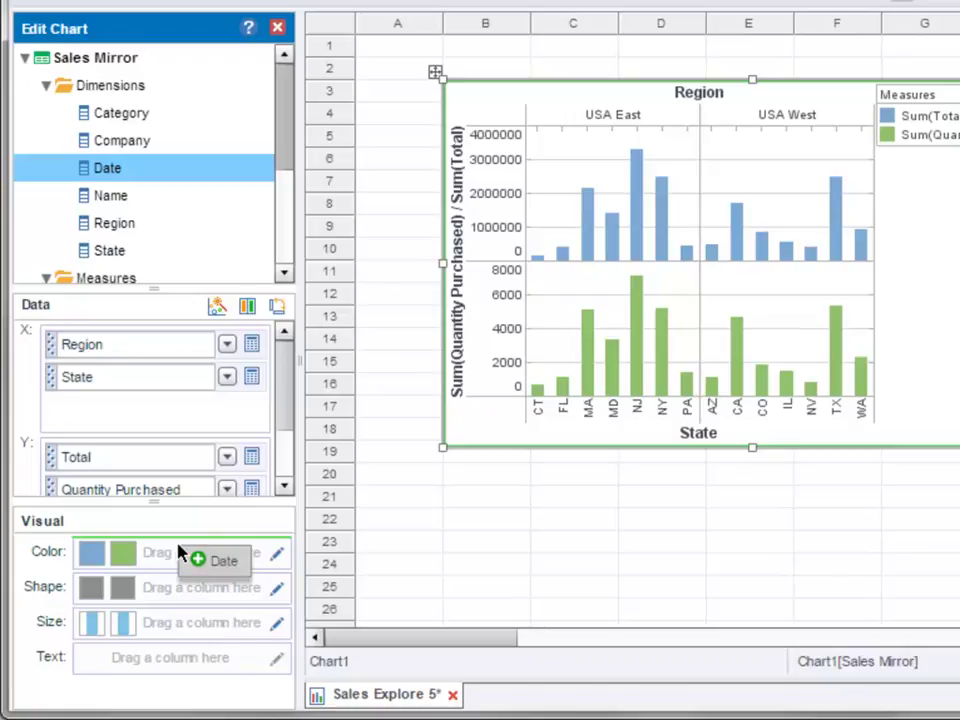
drag(178, 551, 182, 553)
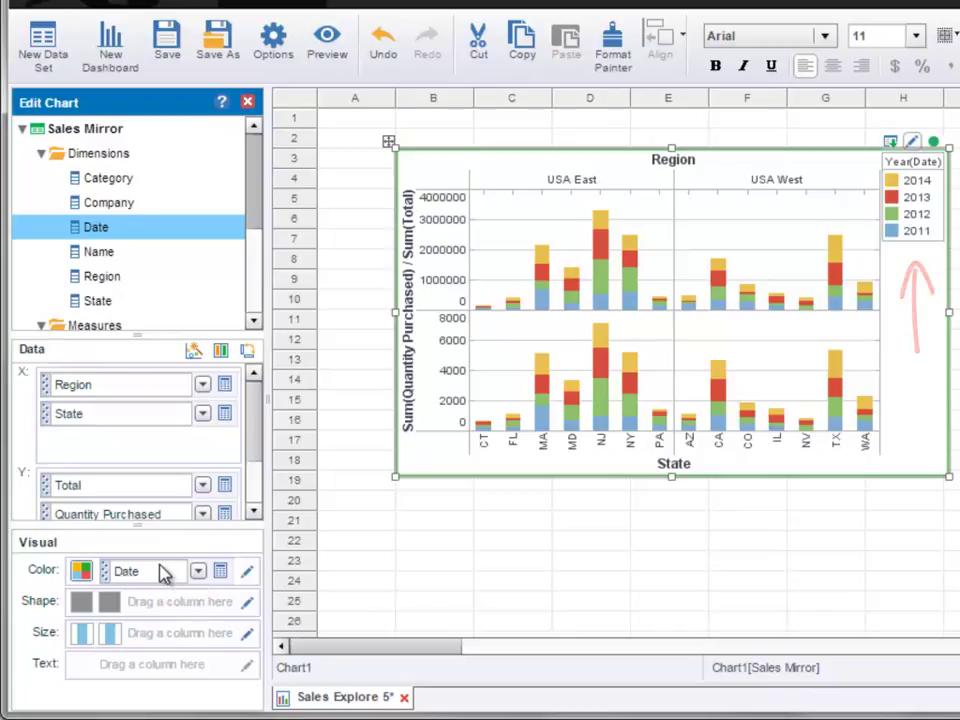
- Bind the Quantity Purchased measure to the chart's Shape and inspect the data tooltip of an NJ bar
drag(253, 189, 265, 255)
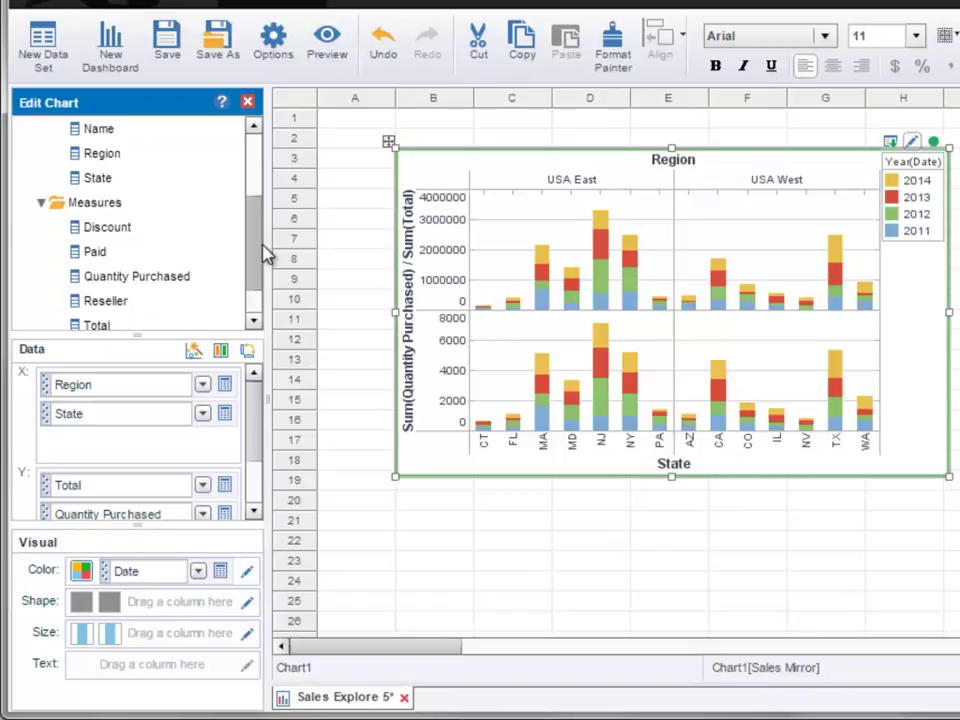
mouse_move(197, 280)
mouse_down()
mouse_move(203, 500)
mouse_move(193, 572)
mouse_move(169, 602)
mouse_up()
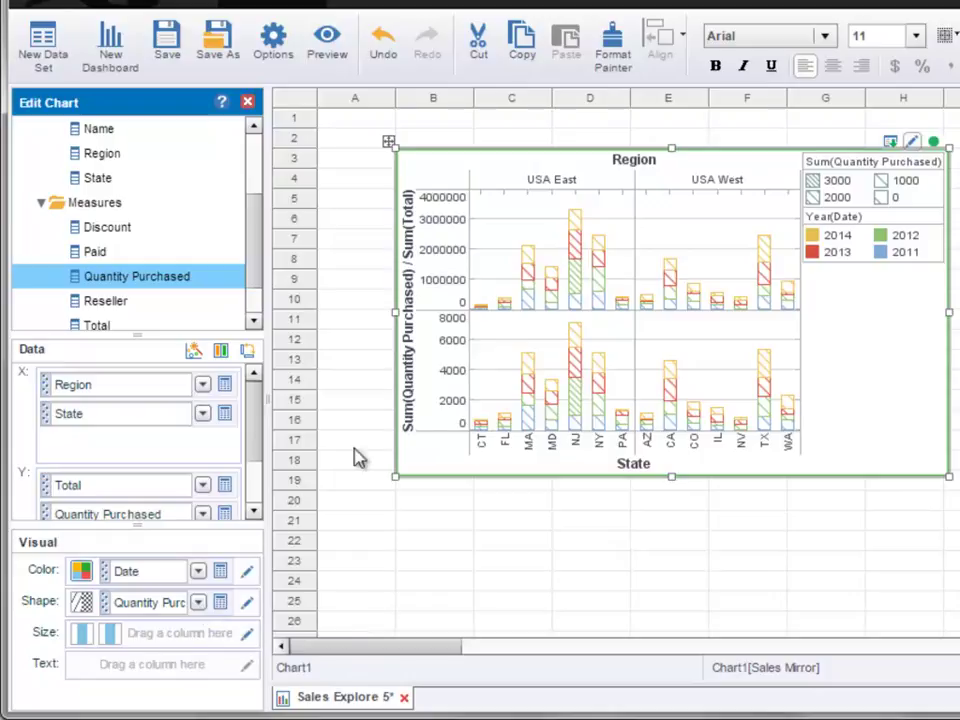
mouse_move(575, 287)
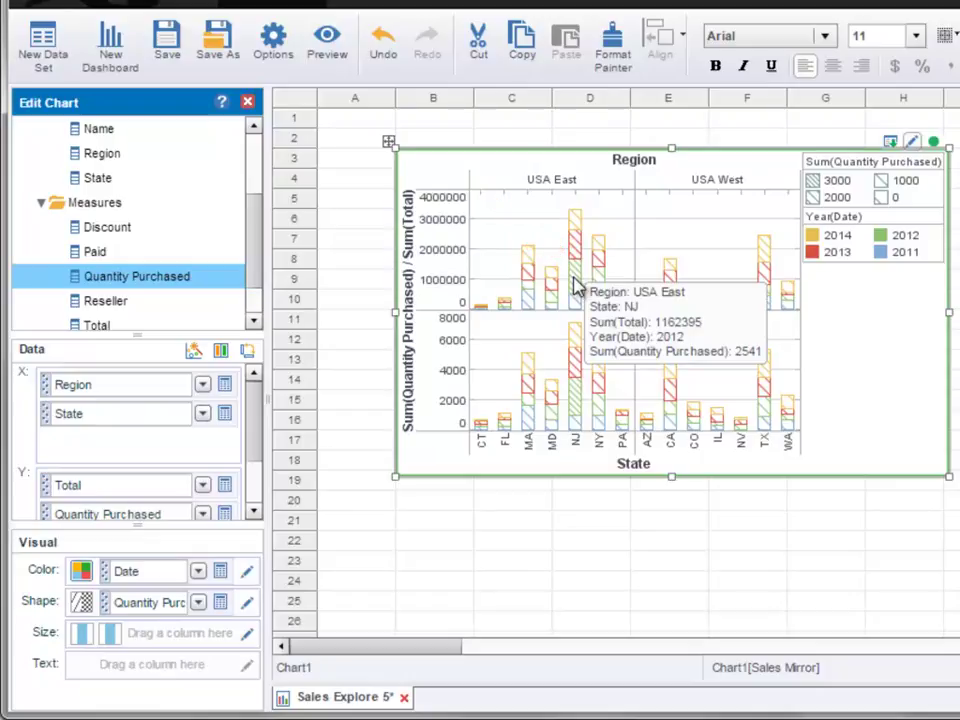
- Change the chart style to point and move Quantity Purchased from Shape to Size
click(193, 352)
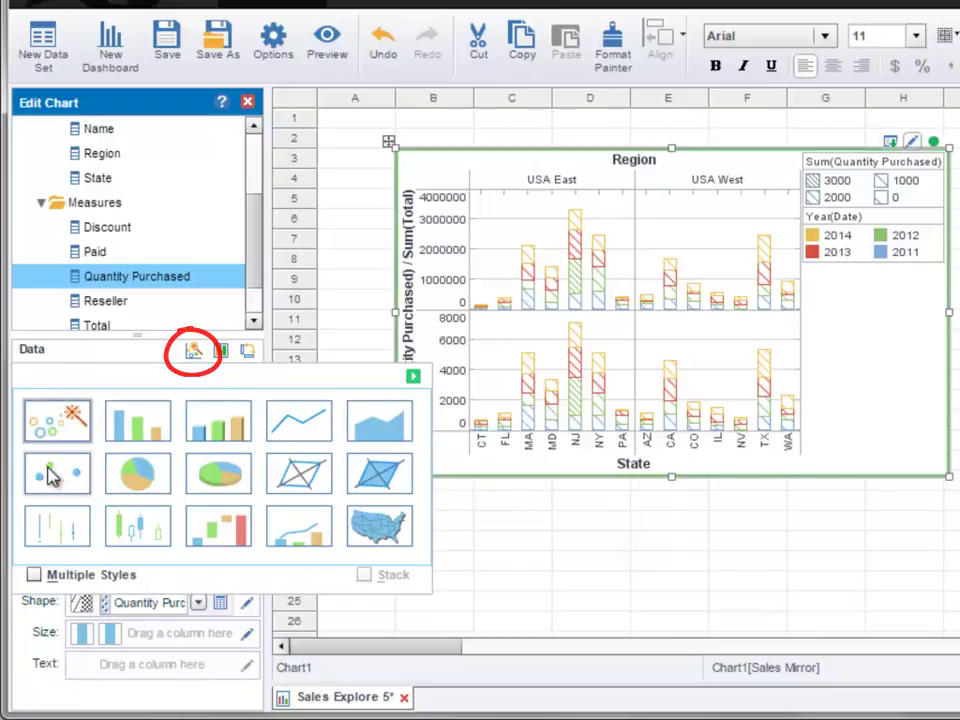
click(52, 474)
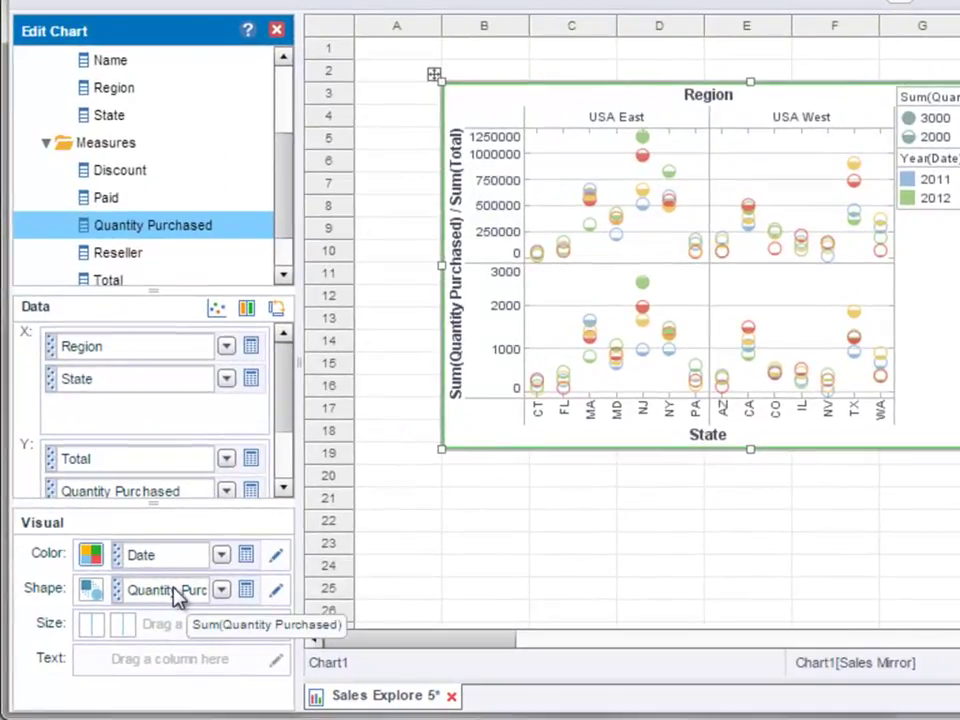
drag(173, 597, 176, 632)
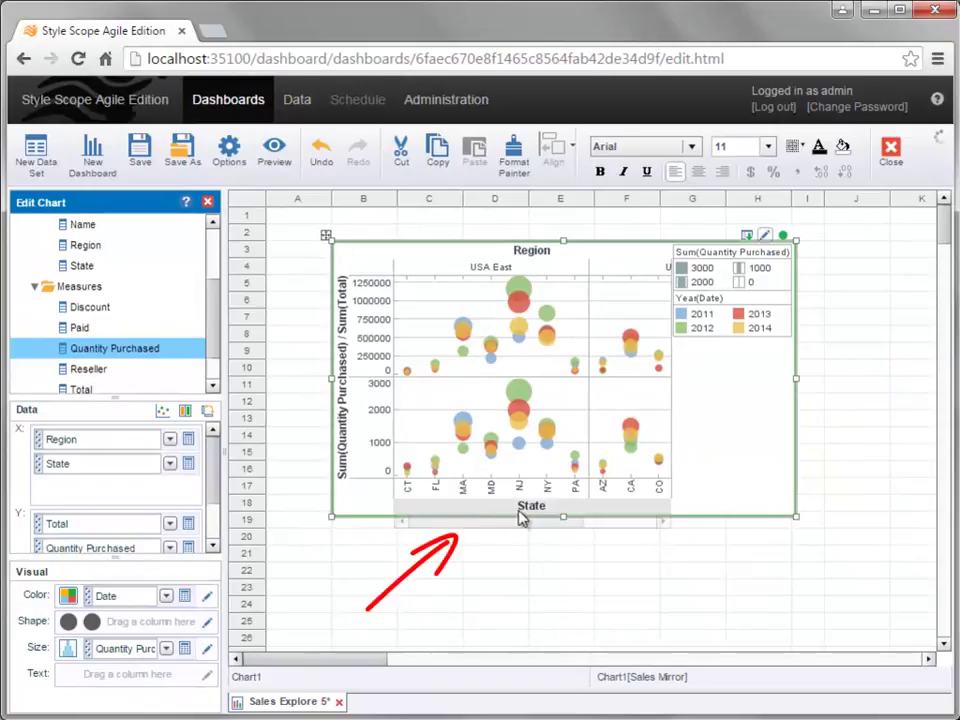
- Widen the chart so that it extends through about column J
mouse_move(537, 521)
mouse_down()
mouse_move(618, 525)
mouse_move(535, 533)
mouse_up()
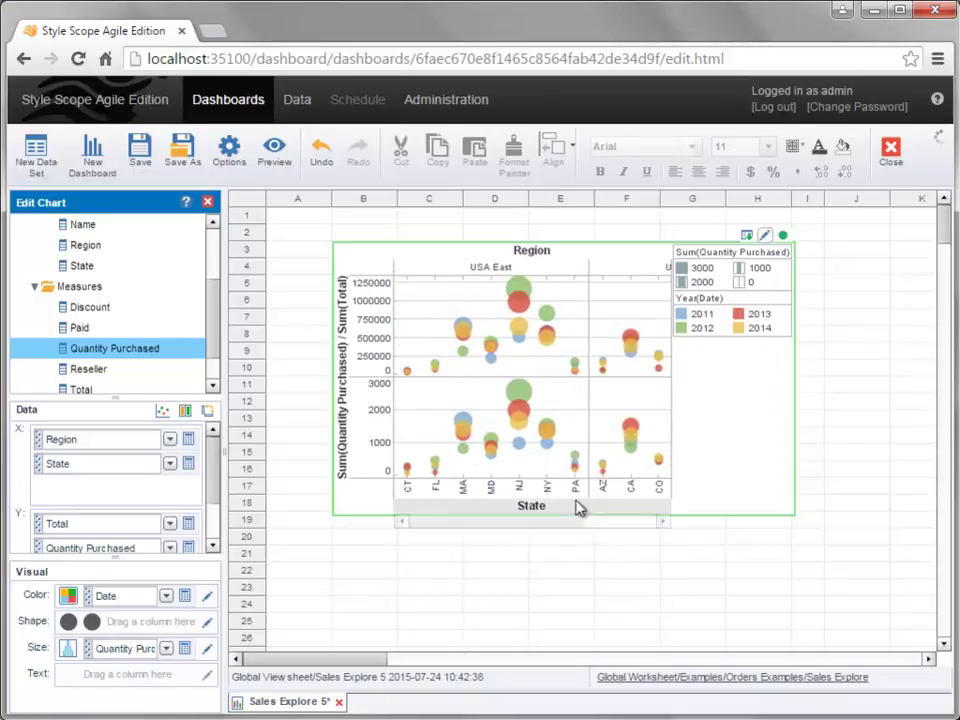
click(788, 410)
drag(797, 379, 891, 374)
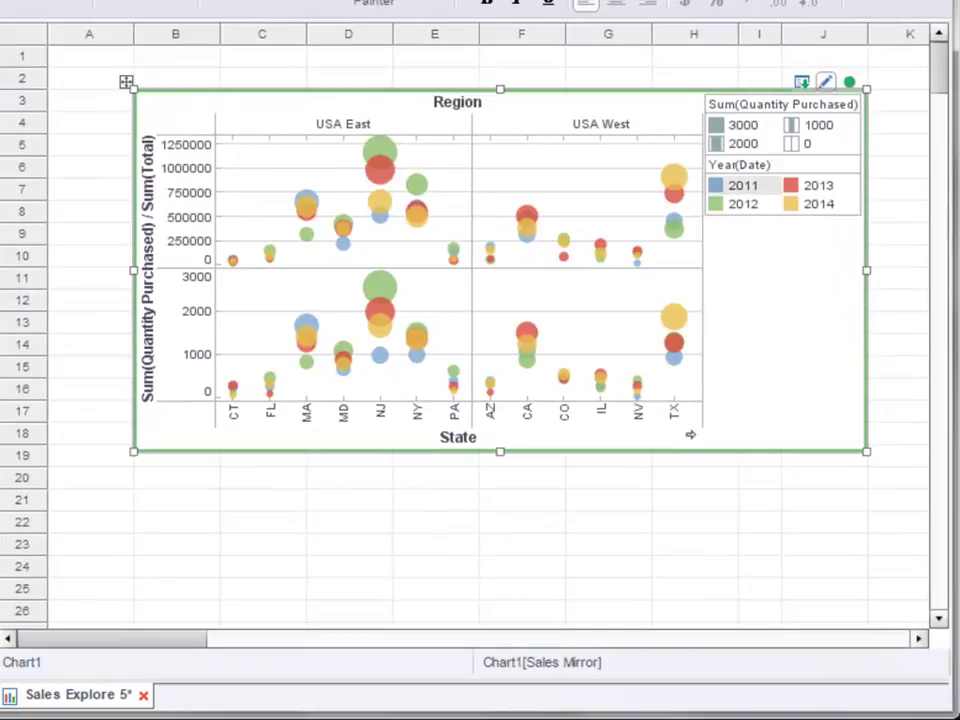
- Move the chart legends below the plot and extend the chart's height to about row 23
drag(759, 96, 453, 425)
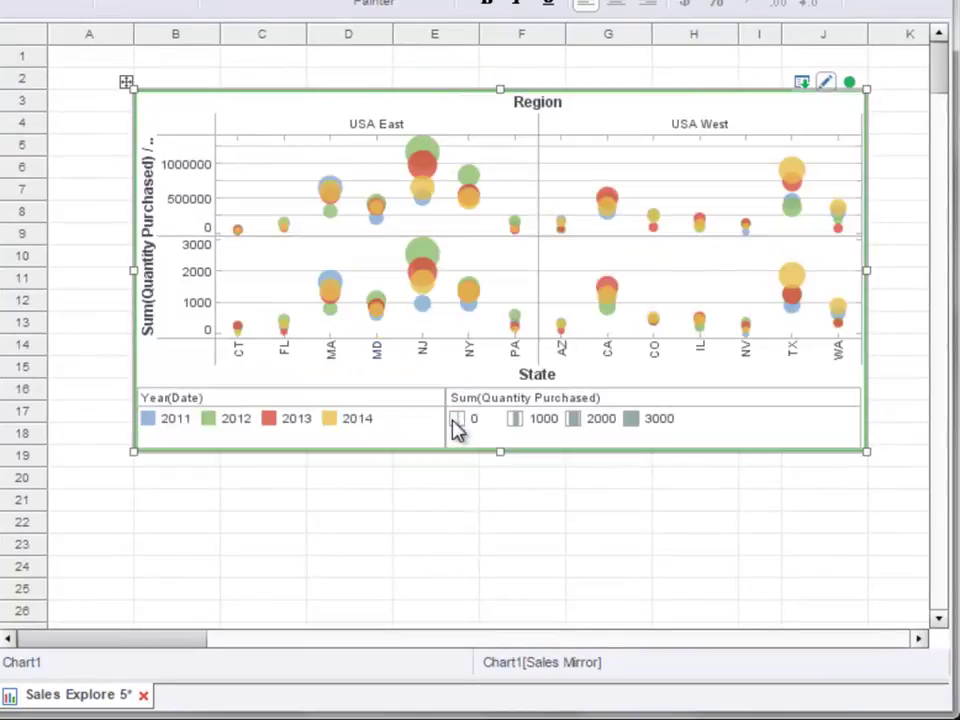
click(95, 588)
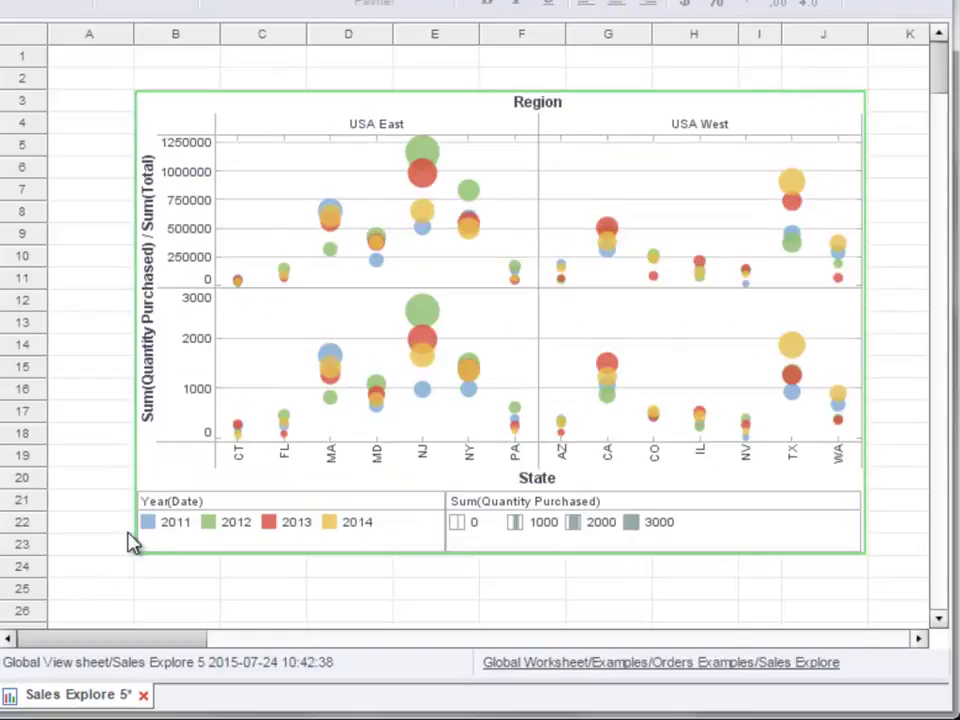
mouse_move(423, 174)
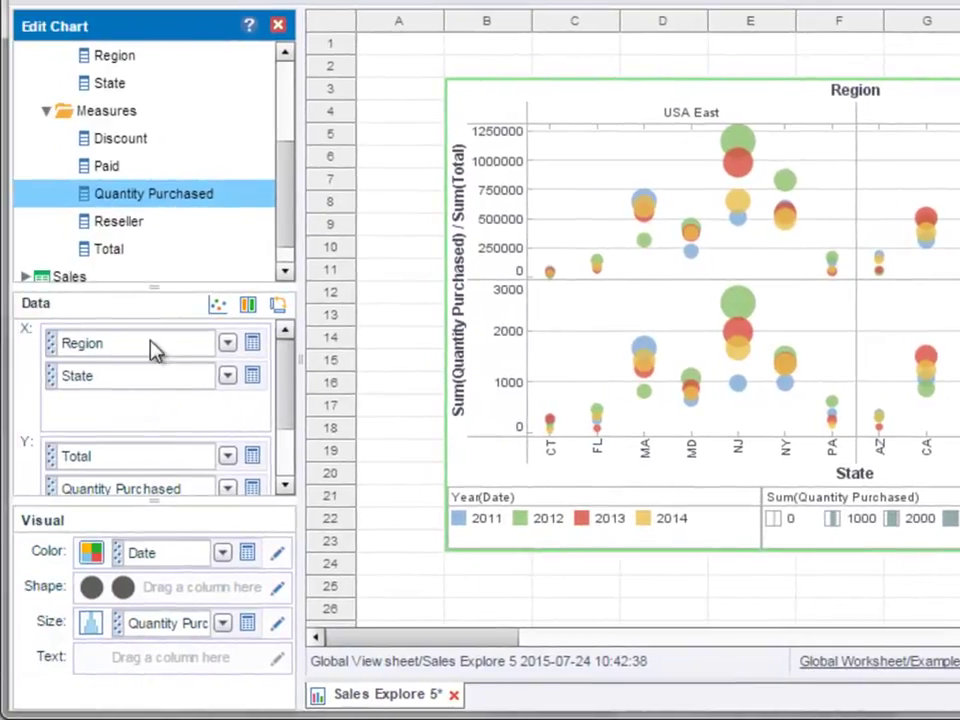
- Remove Region from the X axis, Quantity Purchased from Size and Date from Color
drag(155, 350, 197, 210)
drag(161, 626, 178, 210)
drag(171, 561, 189, 231)
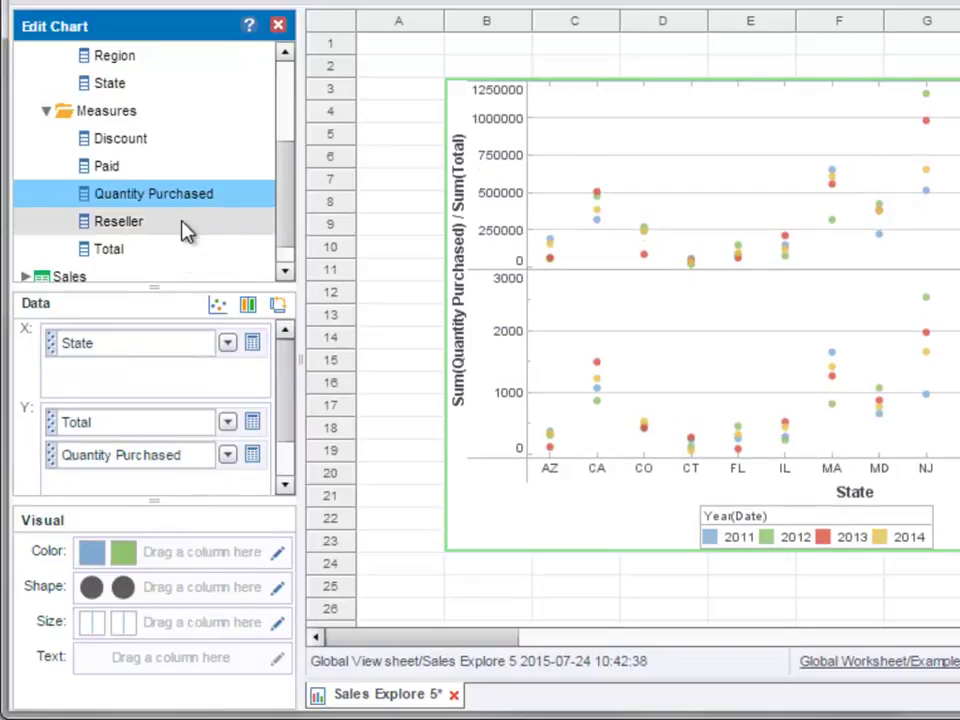
- Change the chart style from point to automatic
click(220, 307)
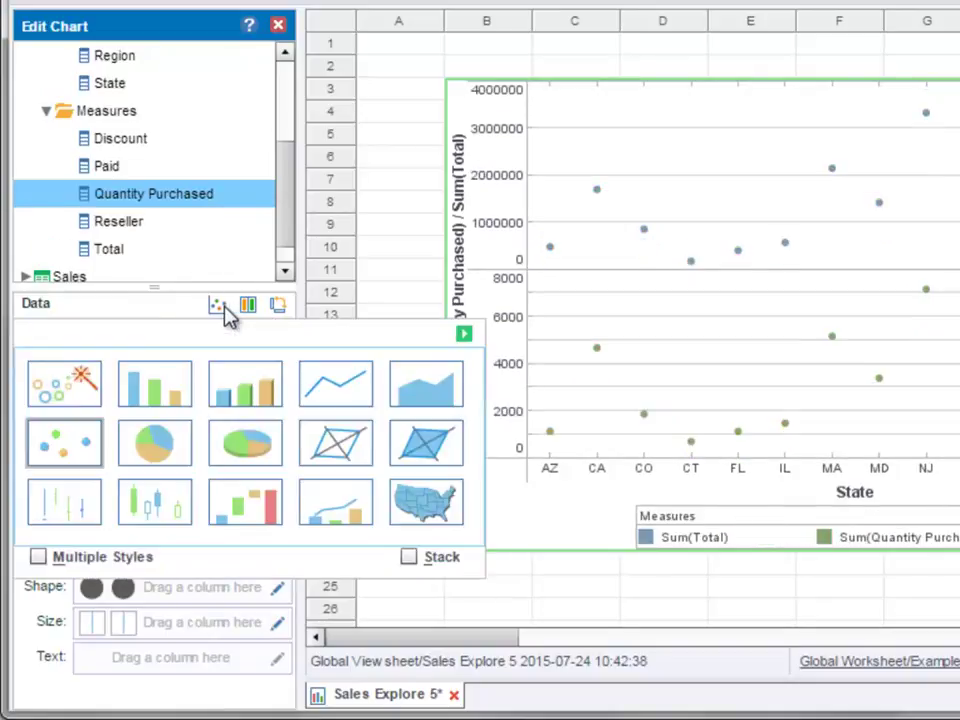
click(70, 400)
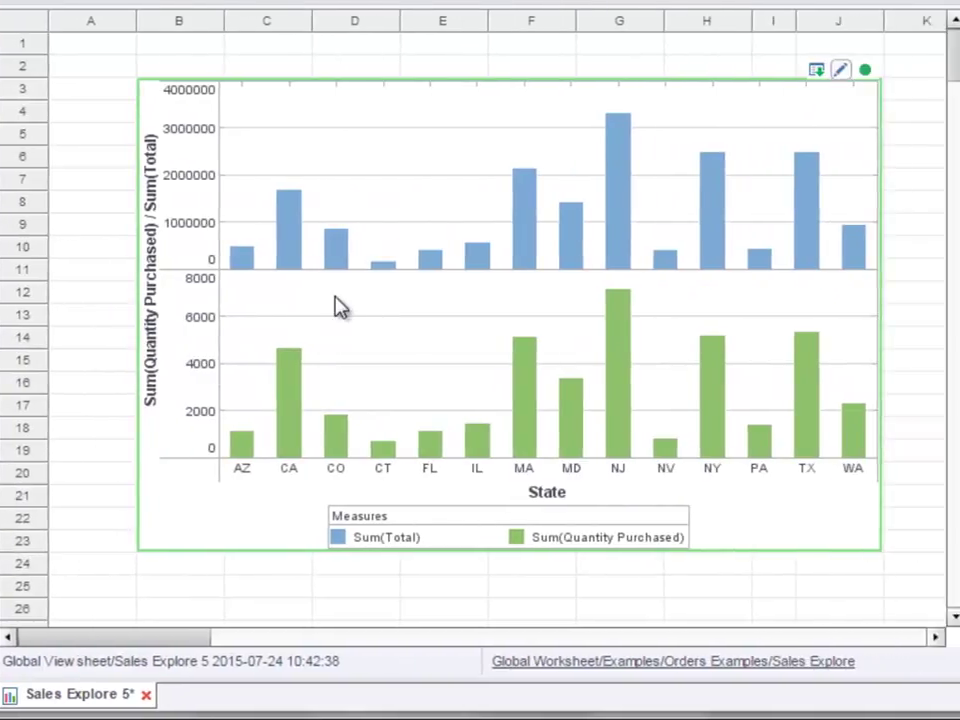
- Enable Show Values in the chart's plot properties
right_click(340, 308)
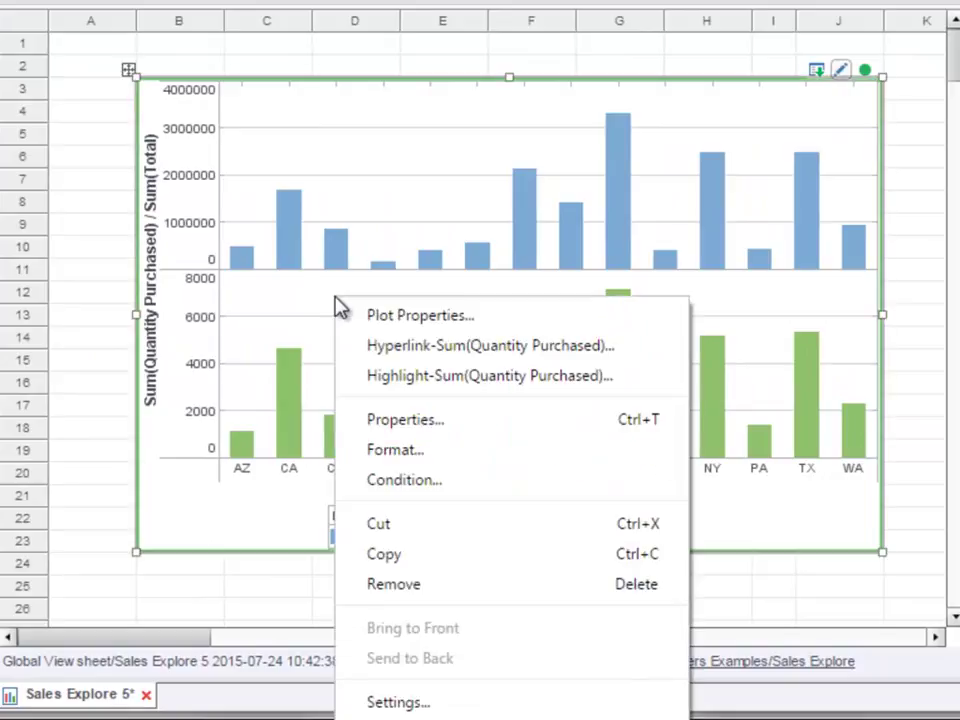
click(508, 314)
click(210, 100)
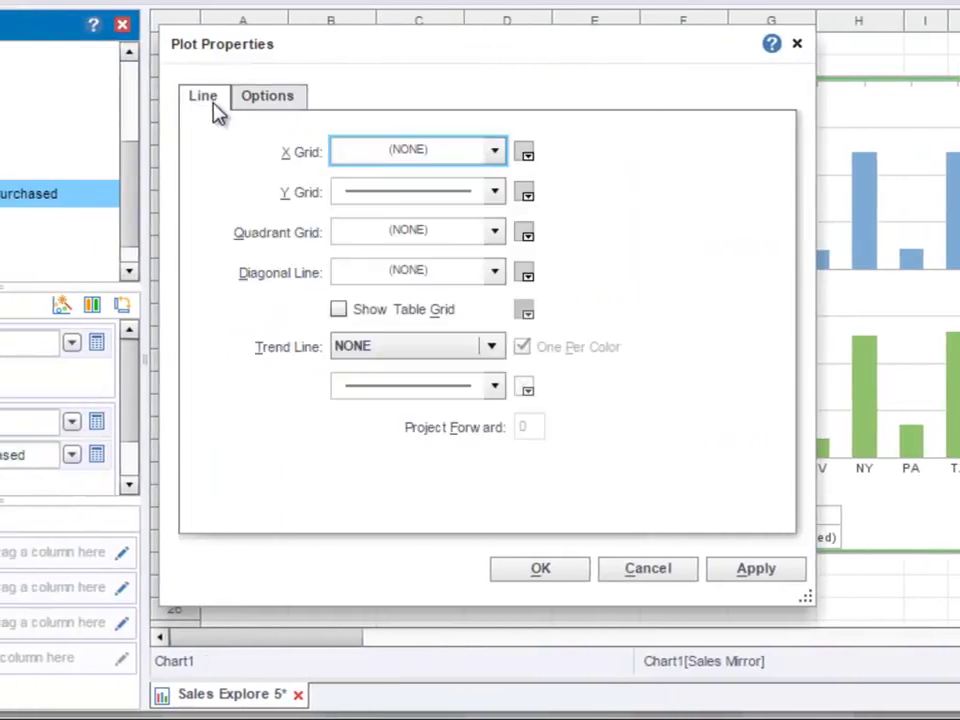
click(279, 103)
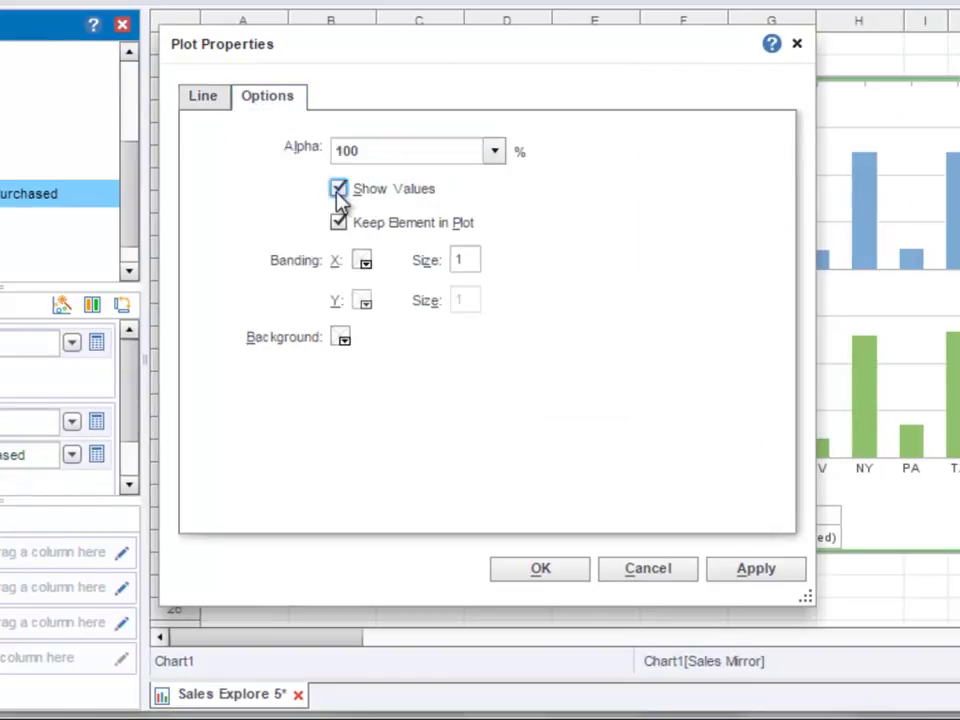
click(574, 572)
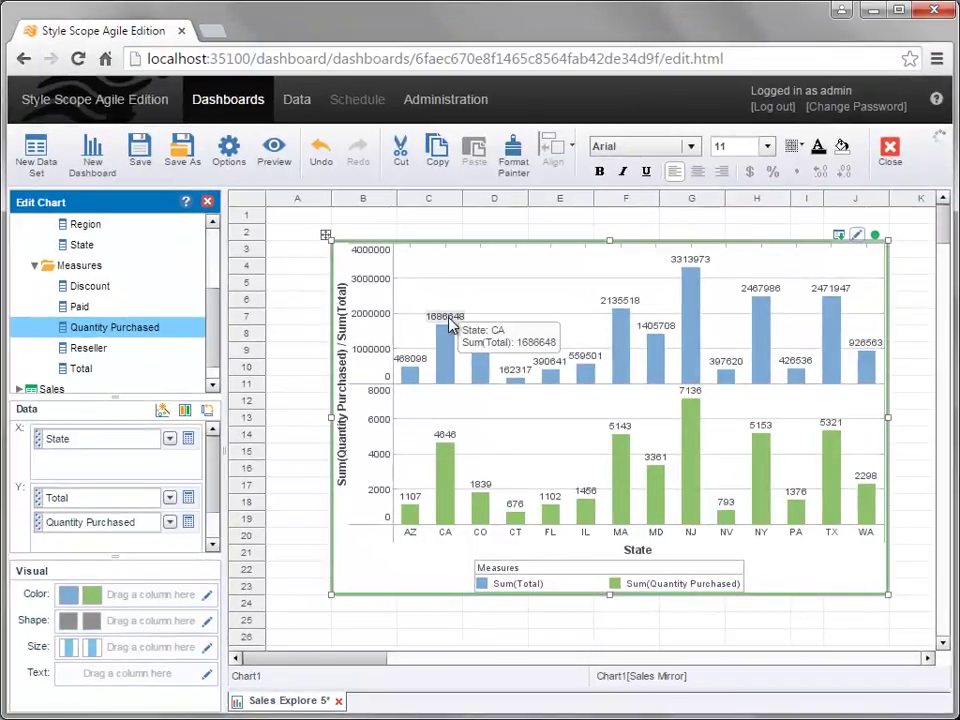
- Apply comma number formatting to the bar value labels and check their number format settings without changing them
click(449, 322)
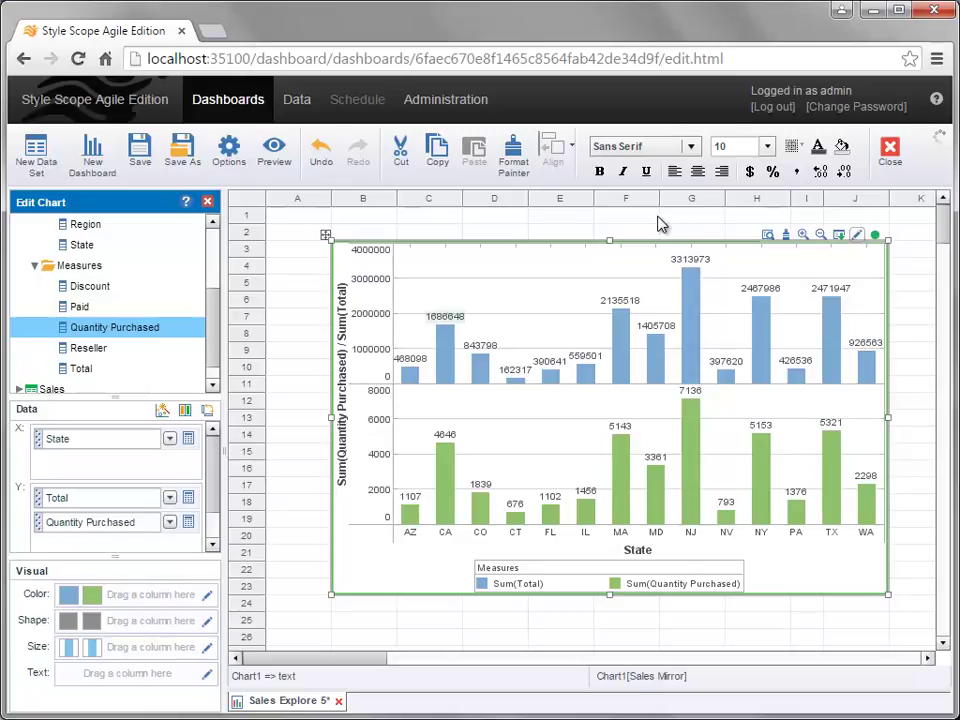
click(797, 171)
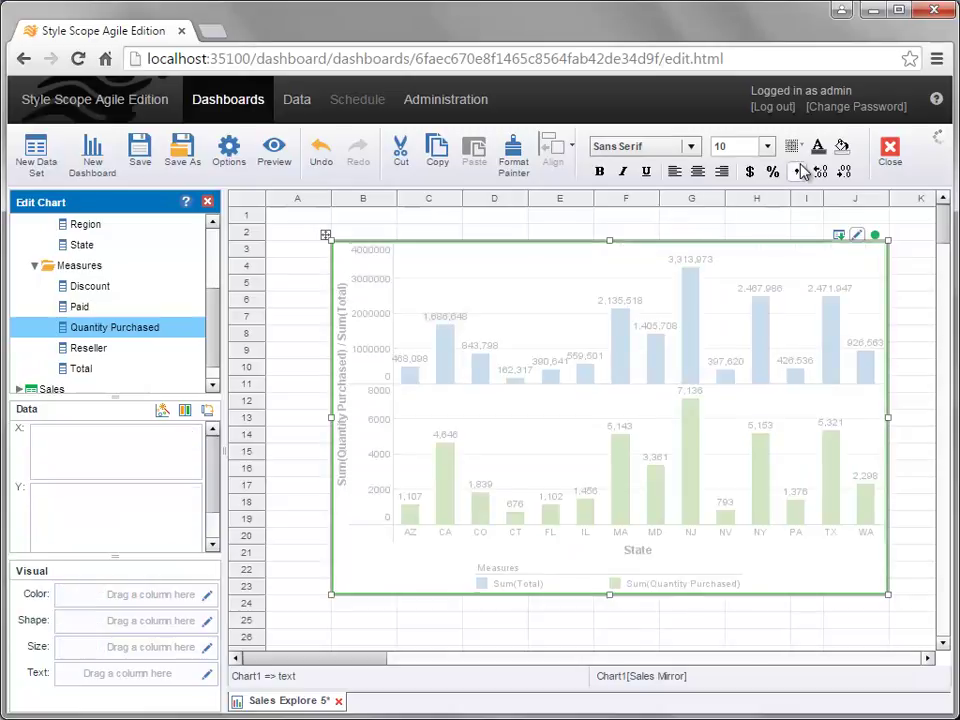
right_click(446, 317)
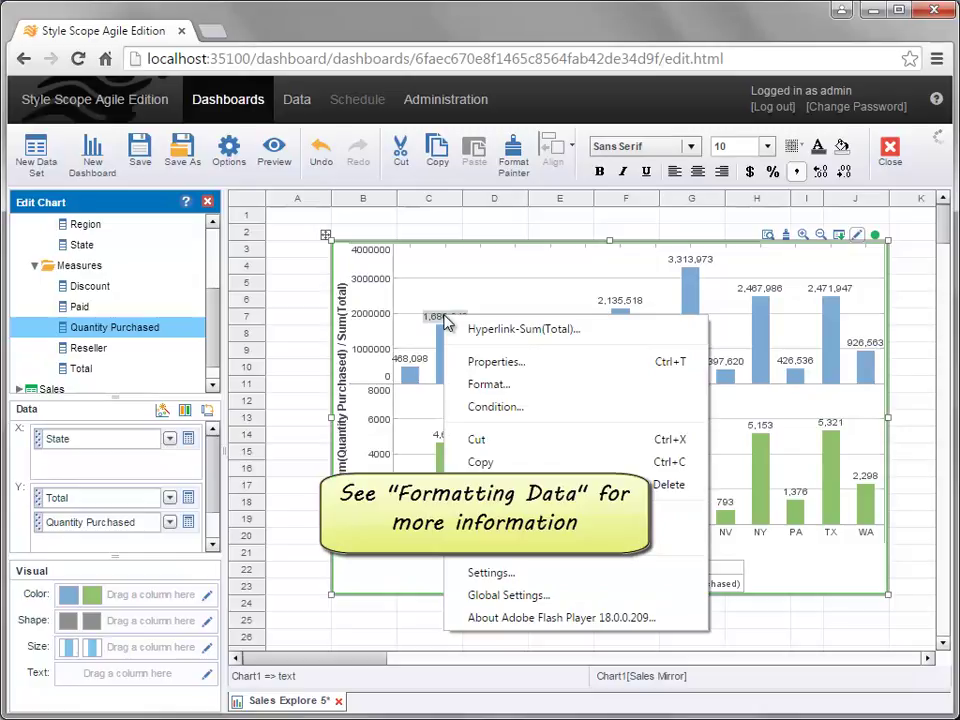
click(555, 386)
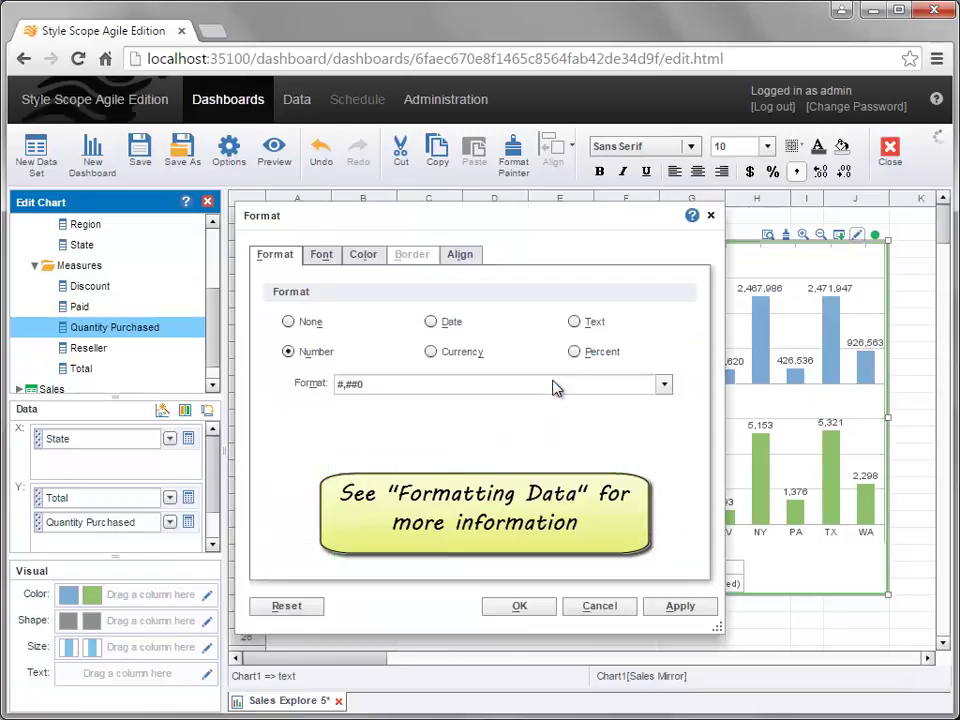
click(628, 611)
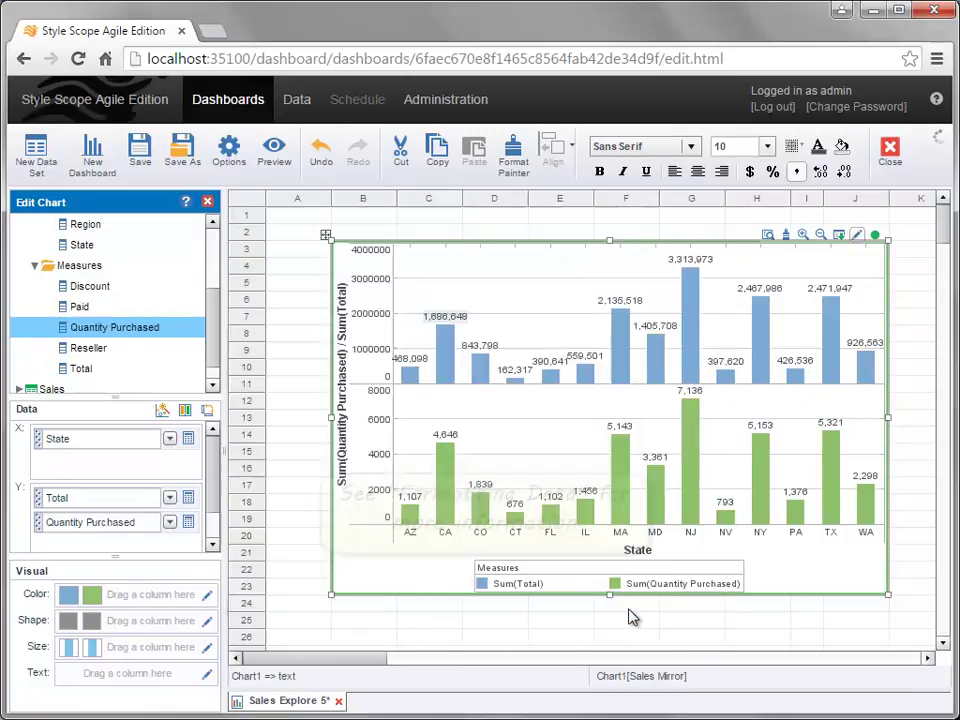
- Disable Show Values in the chart's plot properties
right_click(550, 316)
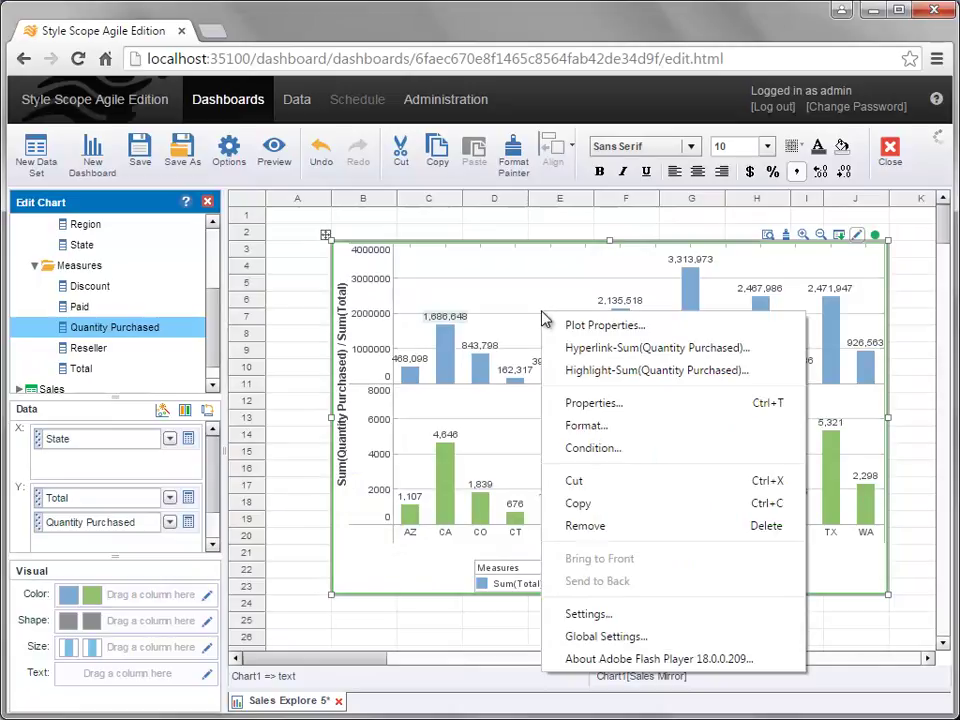
click(584, 328)
click(434, 326)
click(511, 611)
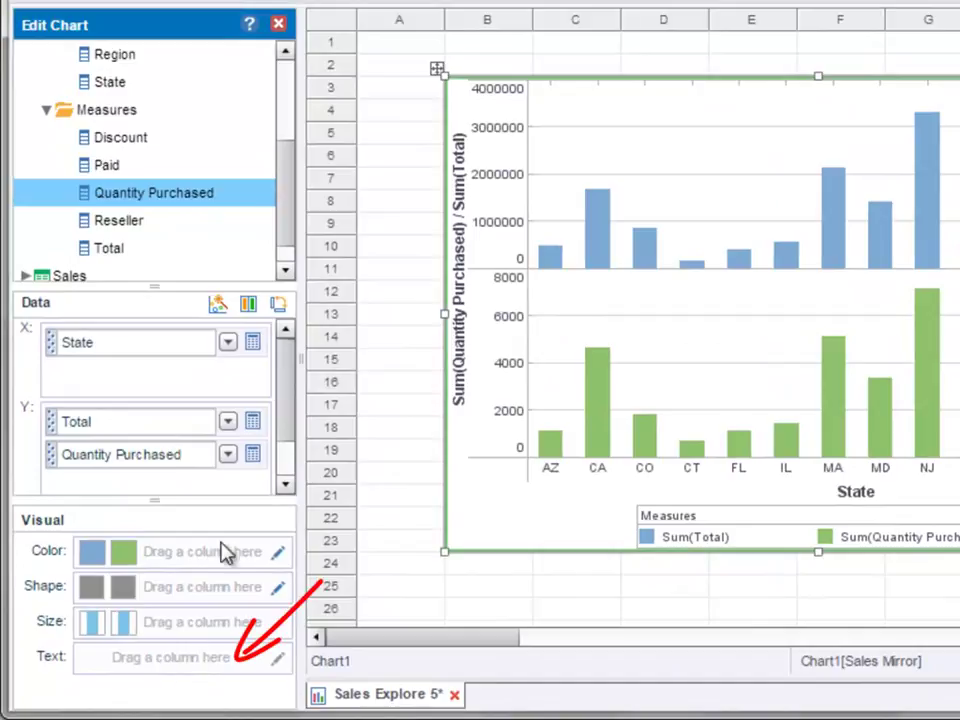
- Bind the State dimension to Text so it labels the bars, and hide the State axis labels
drag(292, 215, 294, 137)
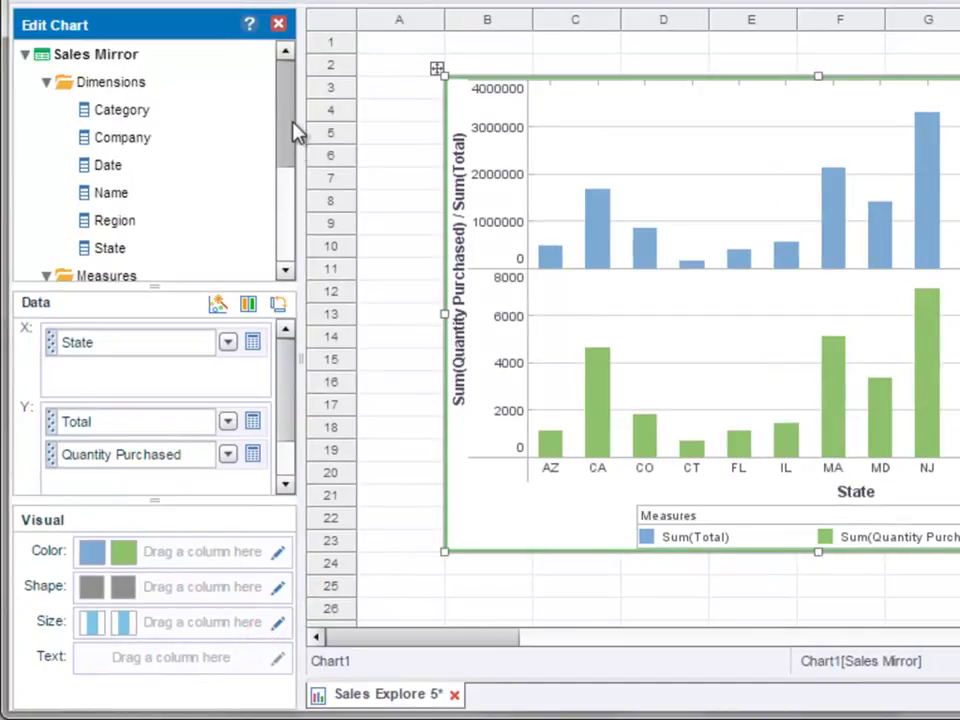
mouse_move(144, 251)
mouse_down()
mouse_move(157, 265)
mouse_move(206, 491)
mouse_move(176, 653)
mouse_up()
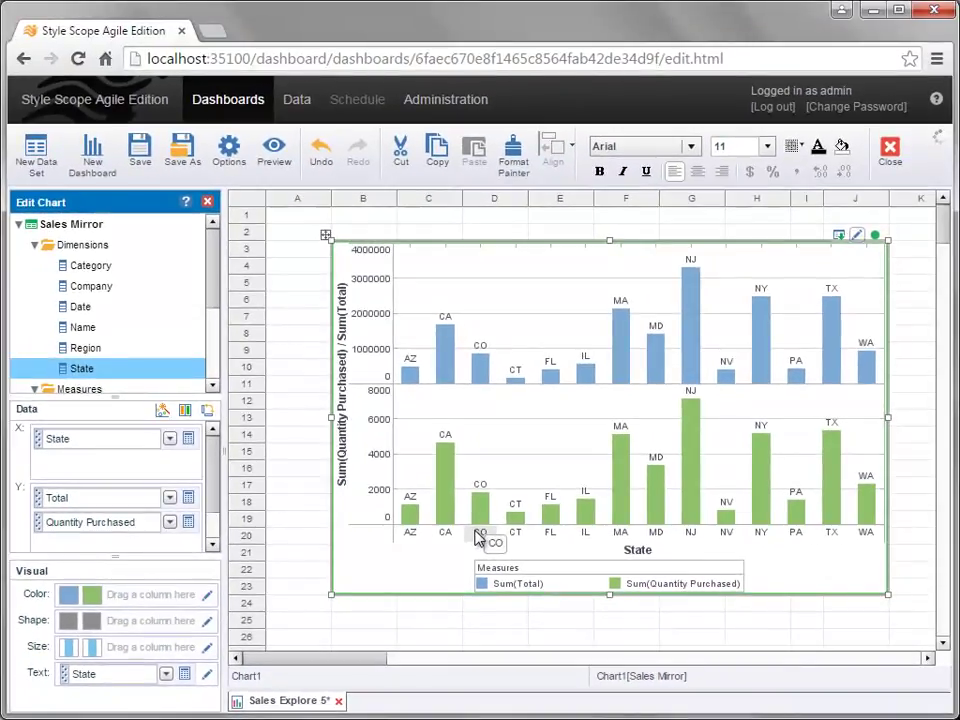
right_click(478, 540)
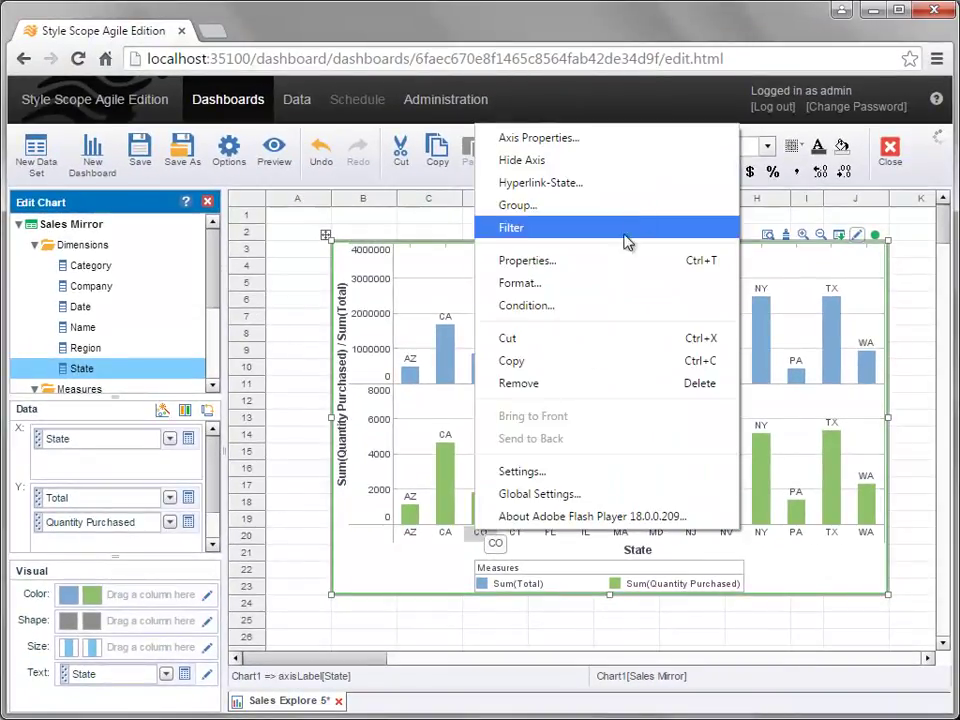
click(640, 160)
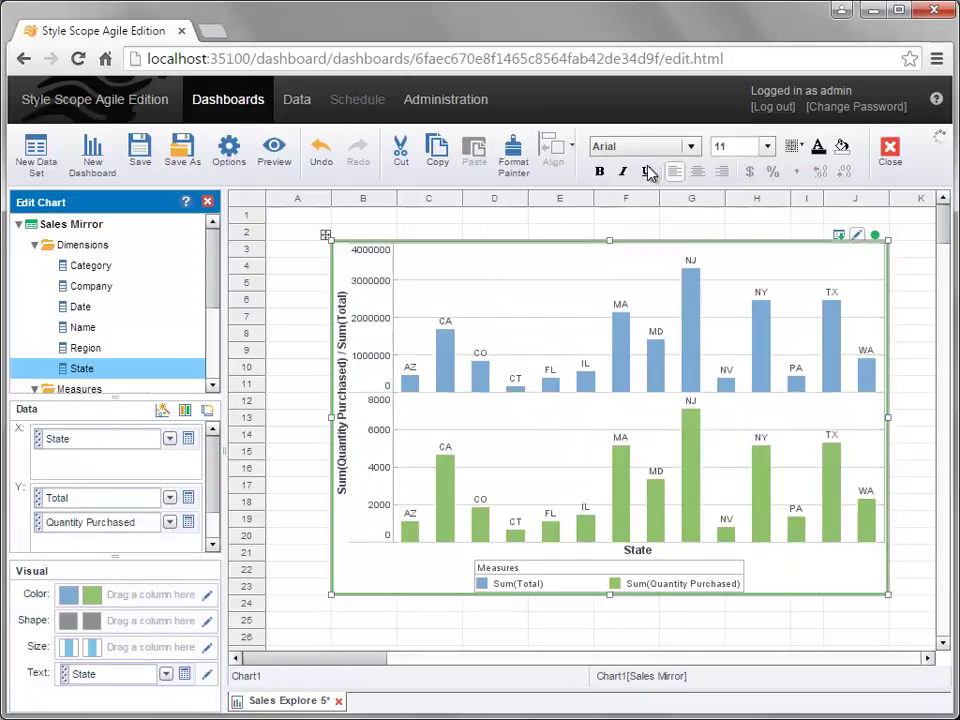
- Format the Sum(Total) axis labels as currency
click(380, 345)
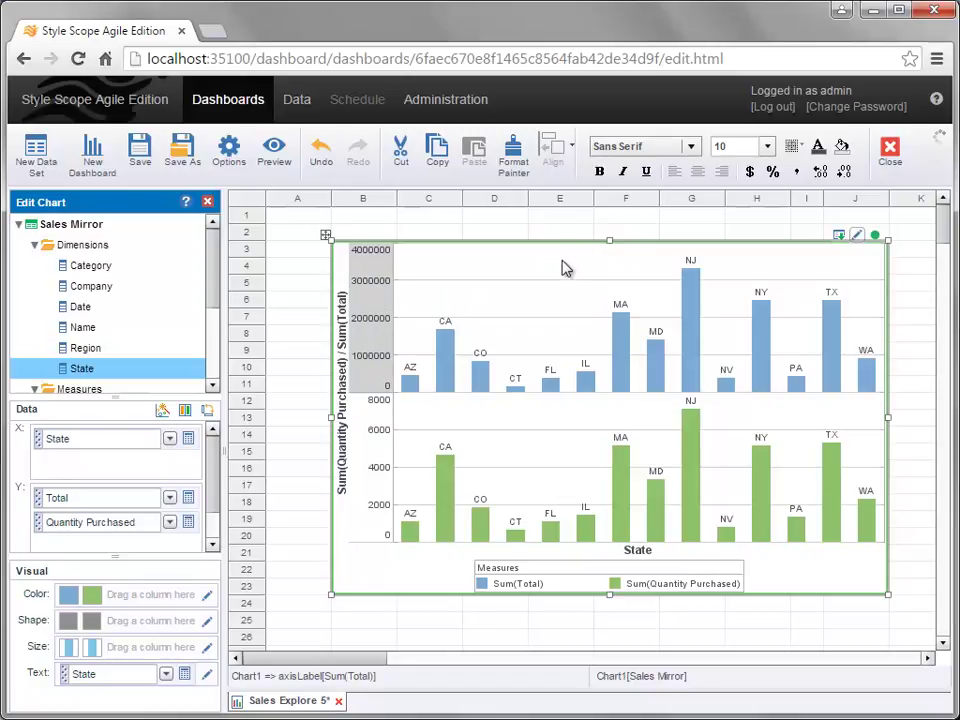
click(757, 179)
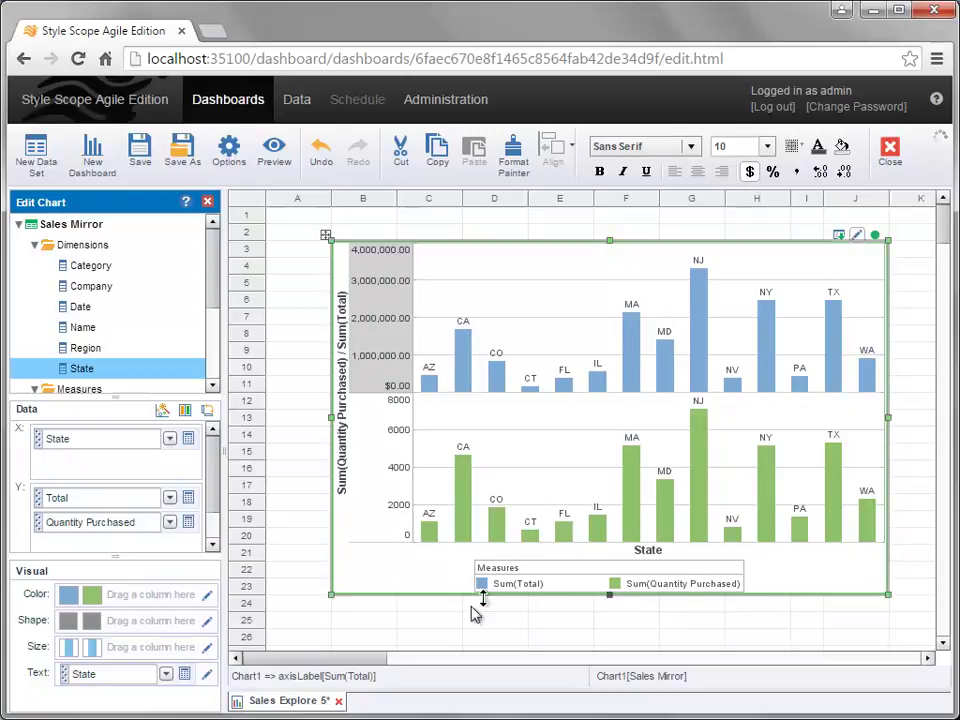
click(453, 622)
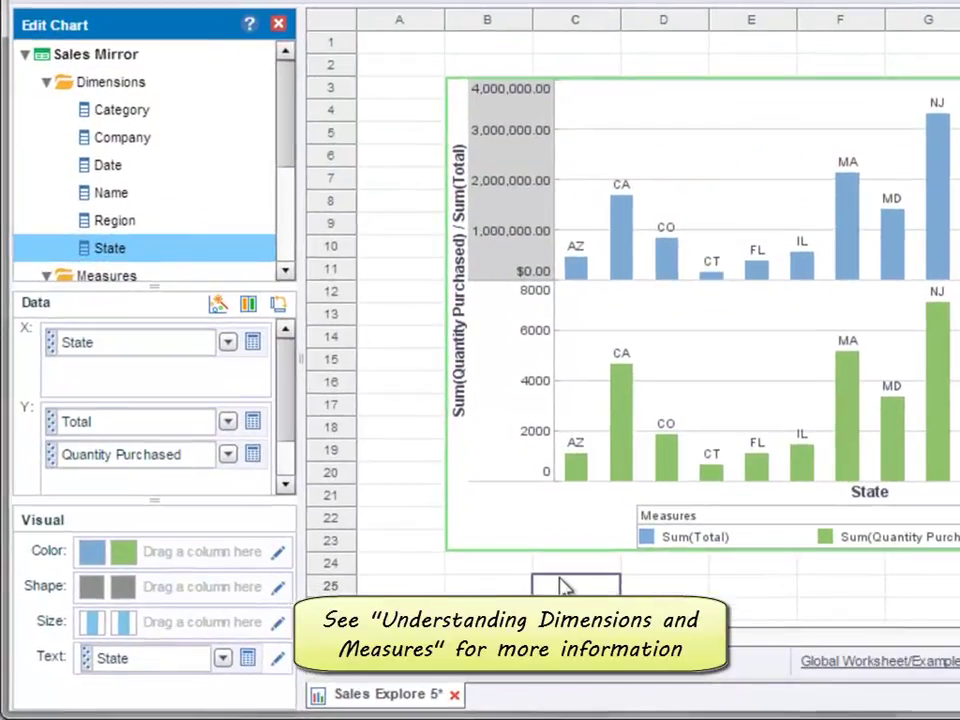
- Sort State on the X axis By Value (Desc) of Sum(Total), keeping Ranking at None
click(255, 344)
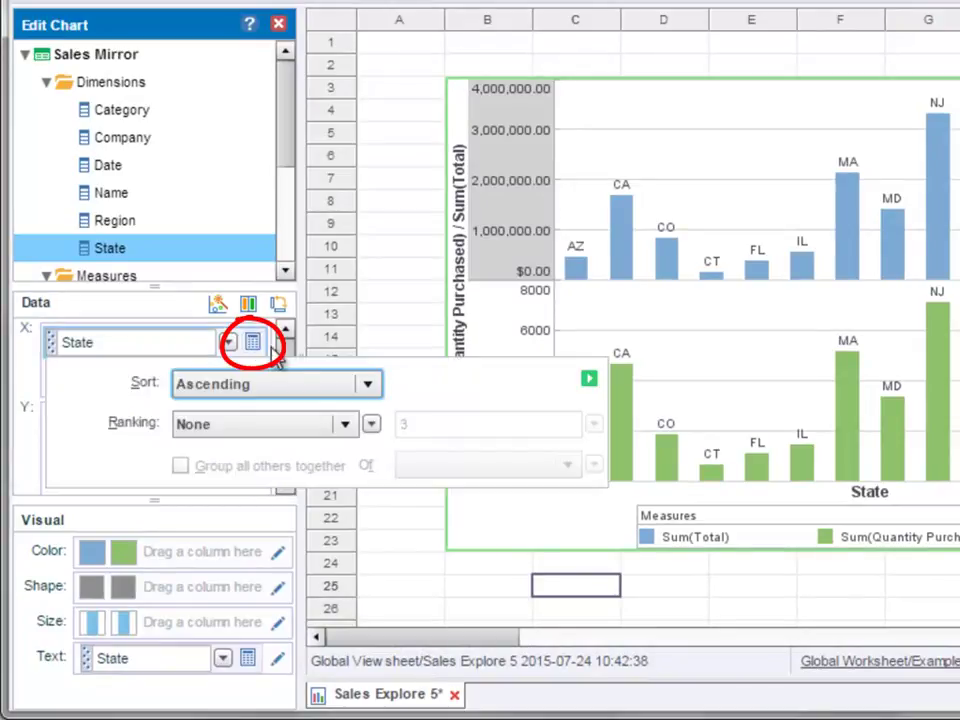
click(368, 385)
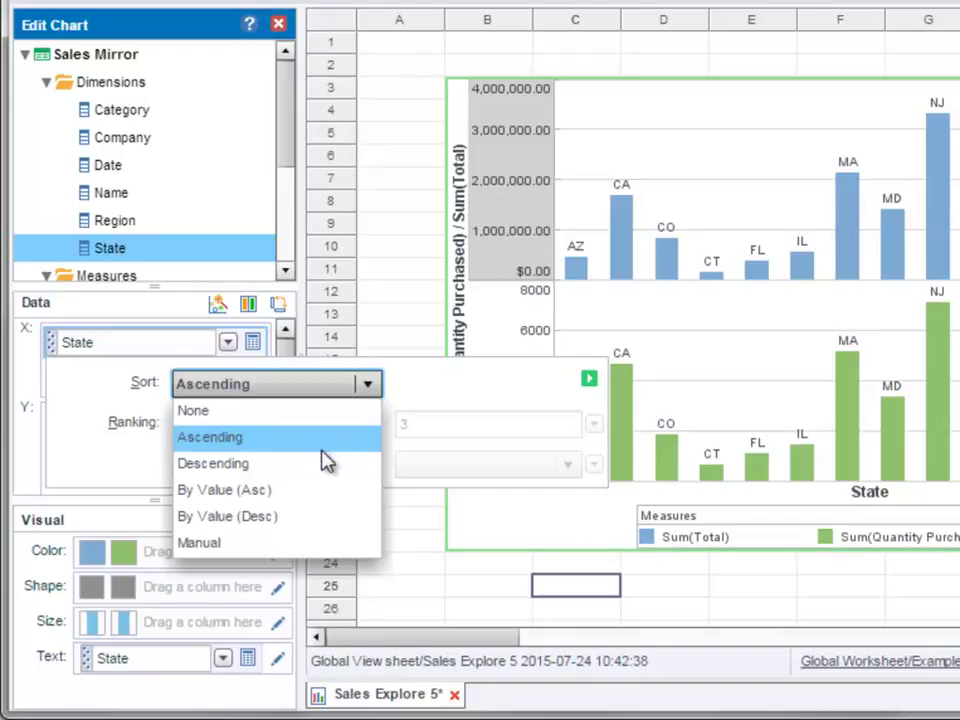
click(284, 517)
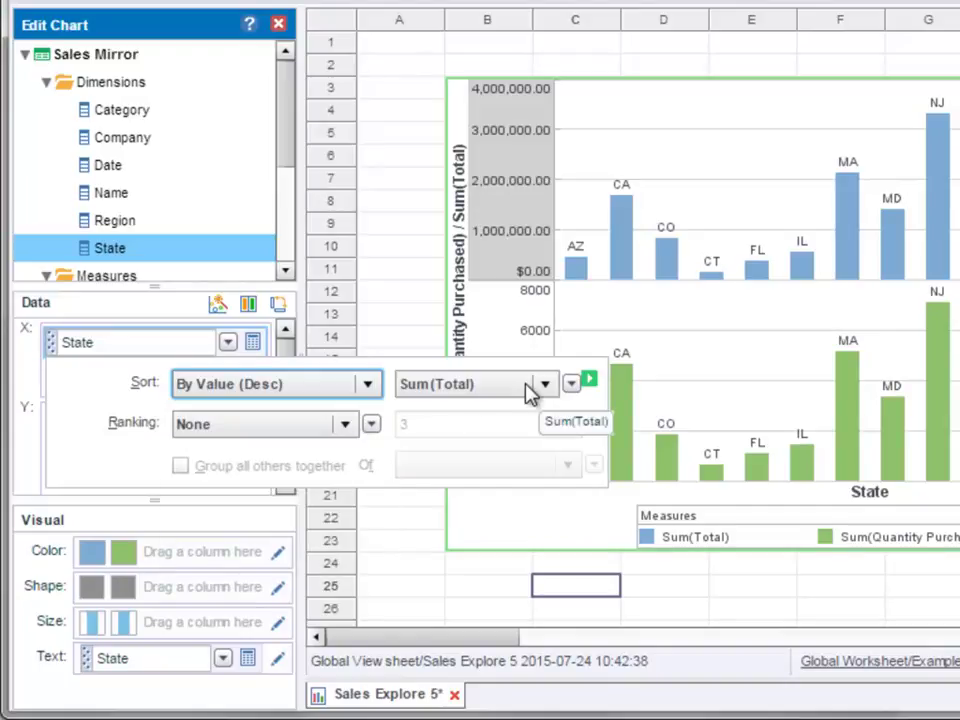
click(346, 426)
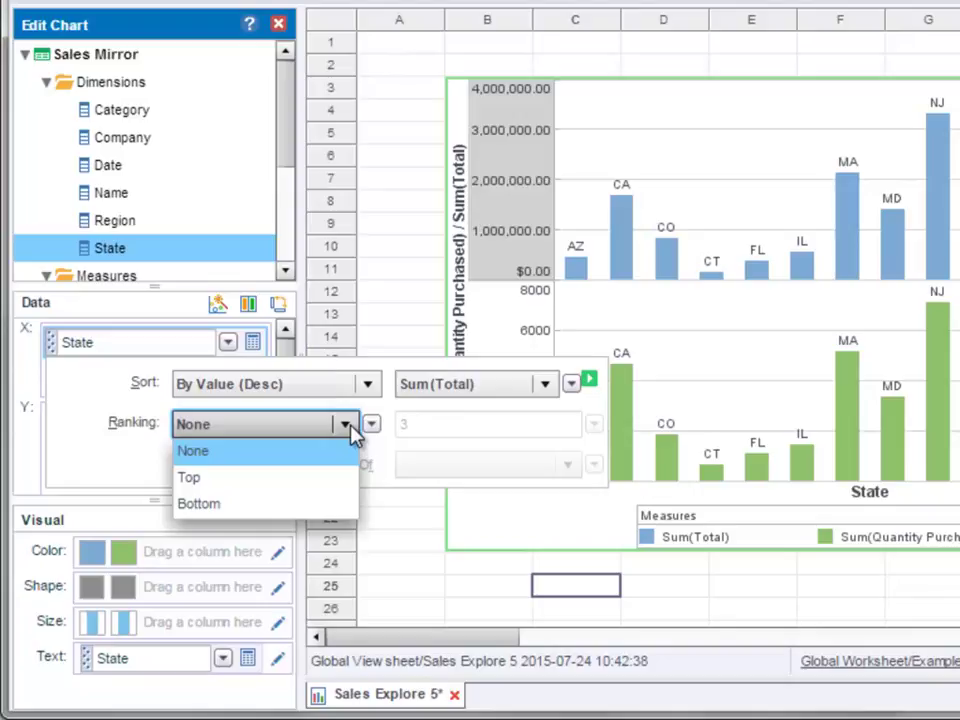
click(390, 413)
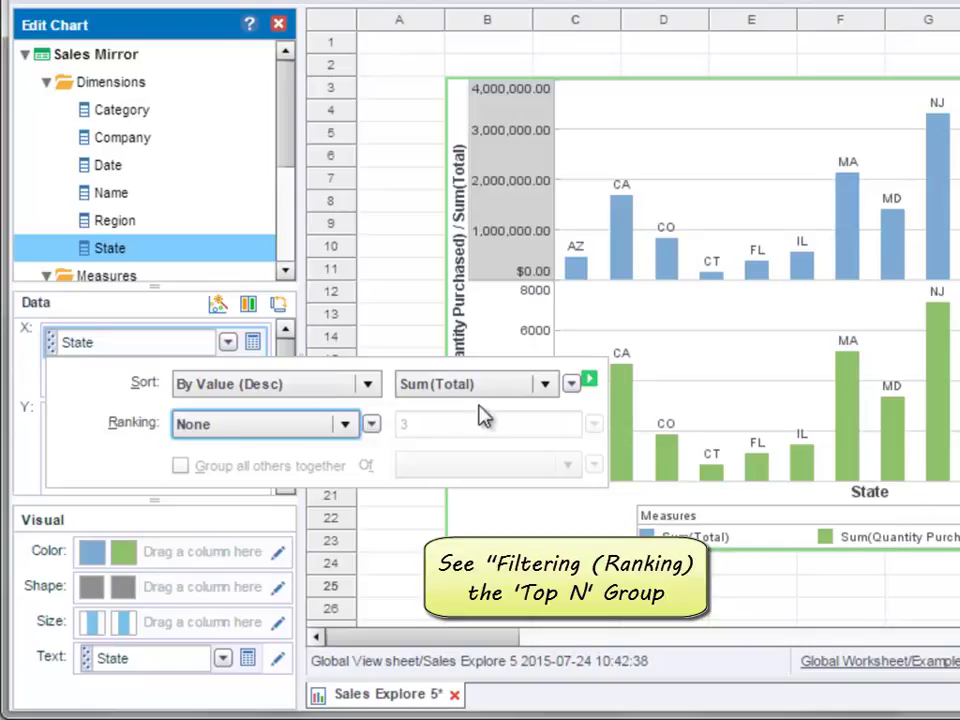
click(591, 382)
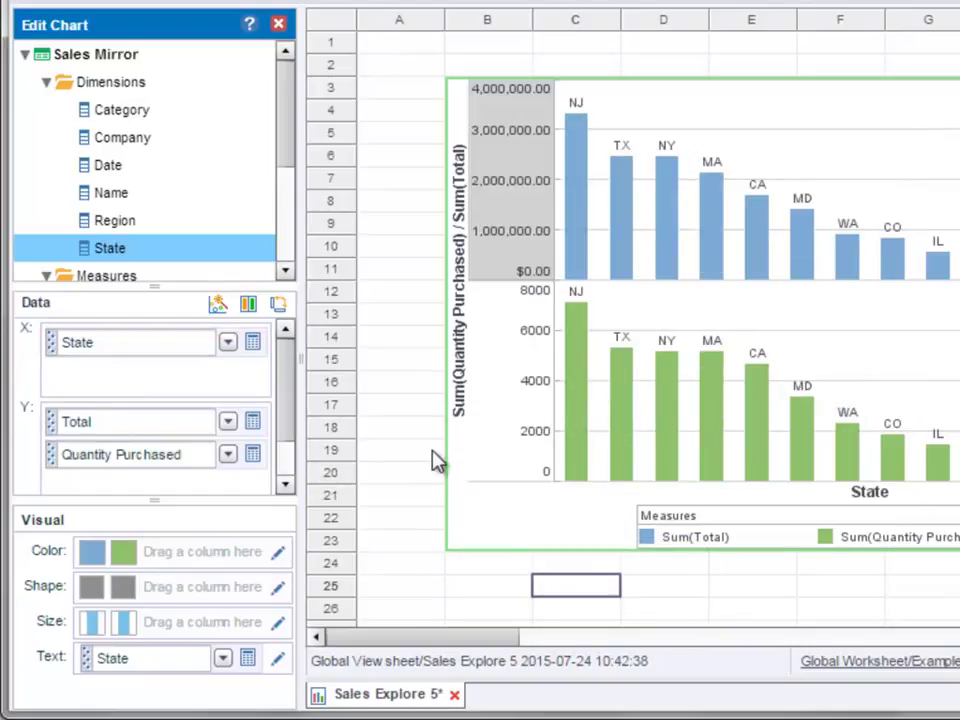
- Set the Total measure on the Y axis to calculate Percent of Grand Total, keeping the Sum aggregate
click(256, 426)
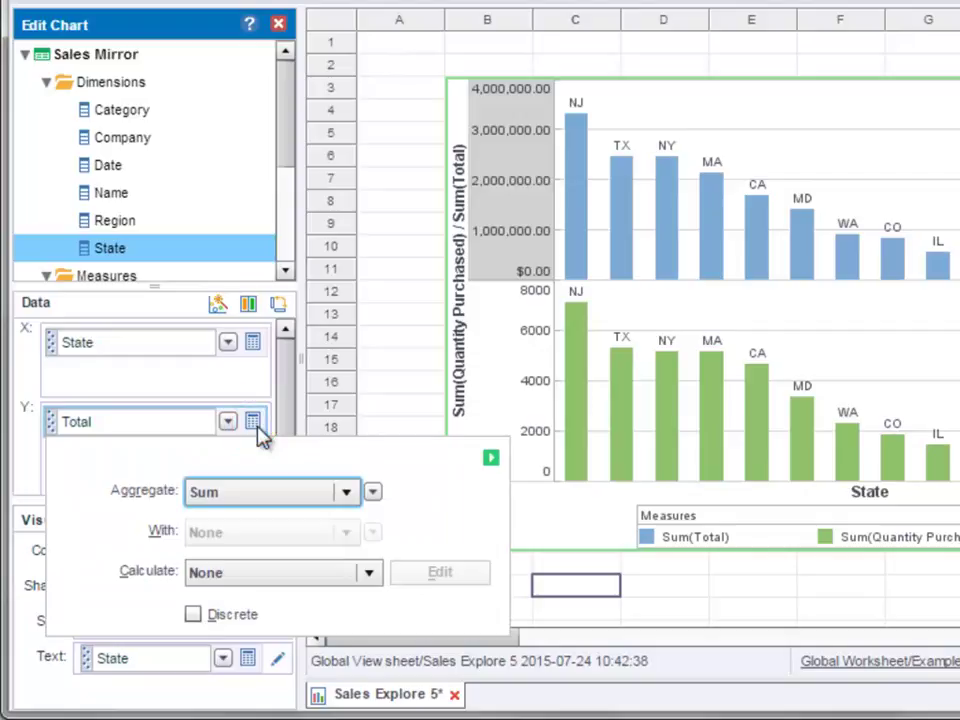
click(345, 494)
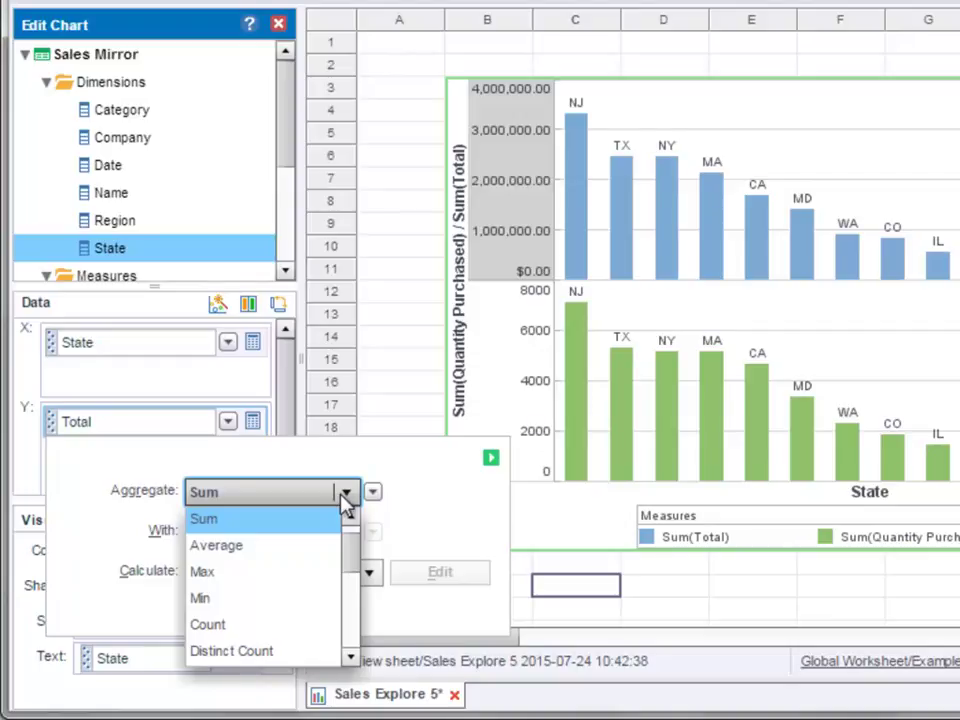
click(343, 497)
click(370, 576)
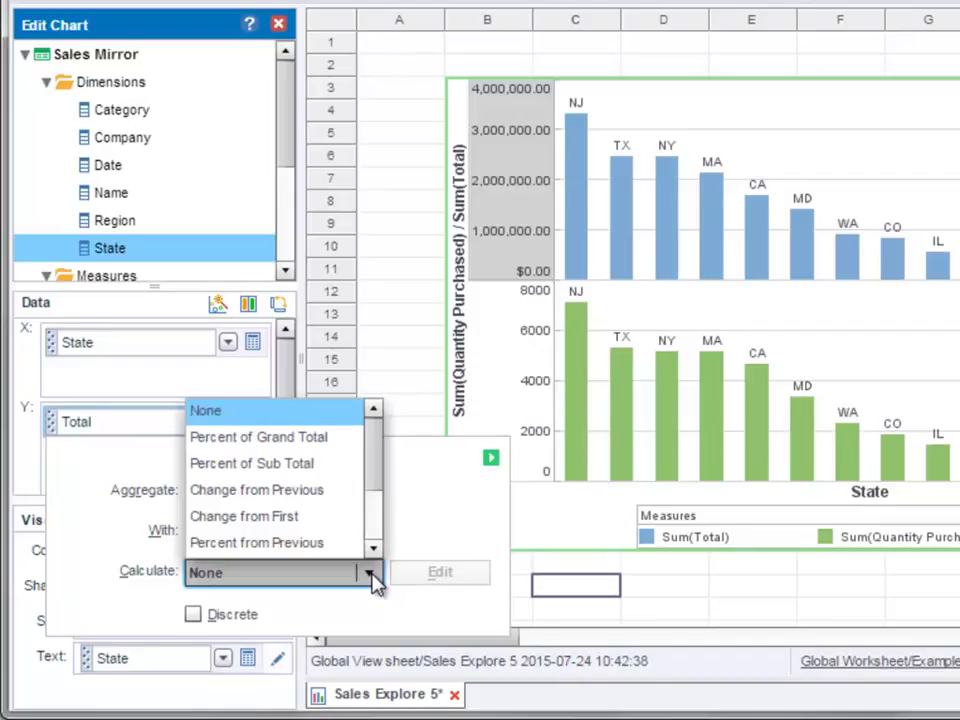
click(350, 438)
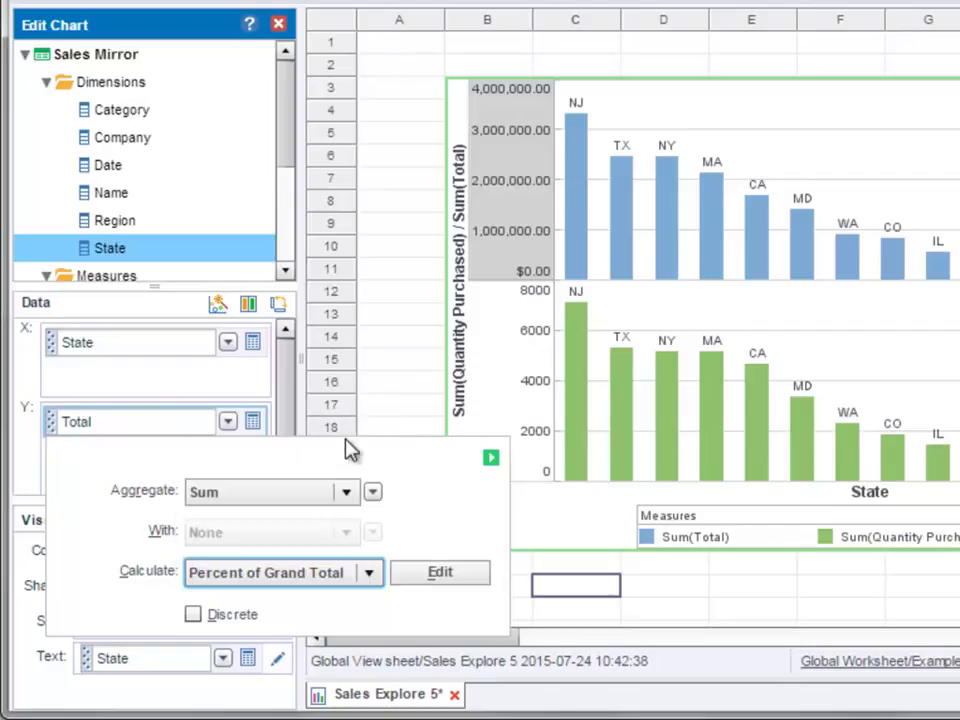
click(491, 459)
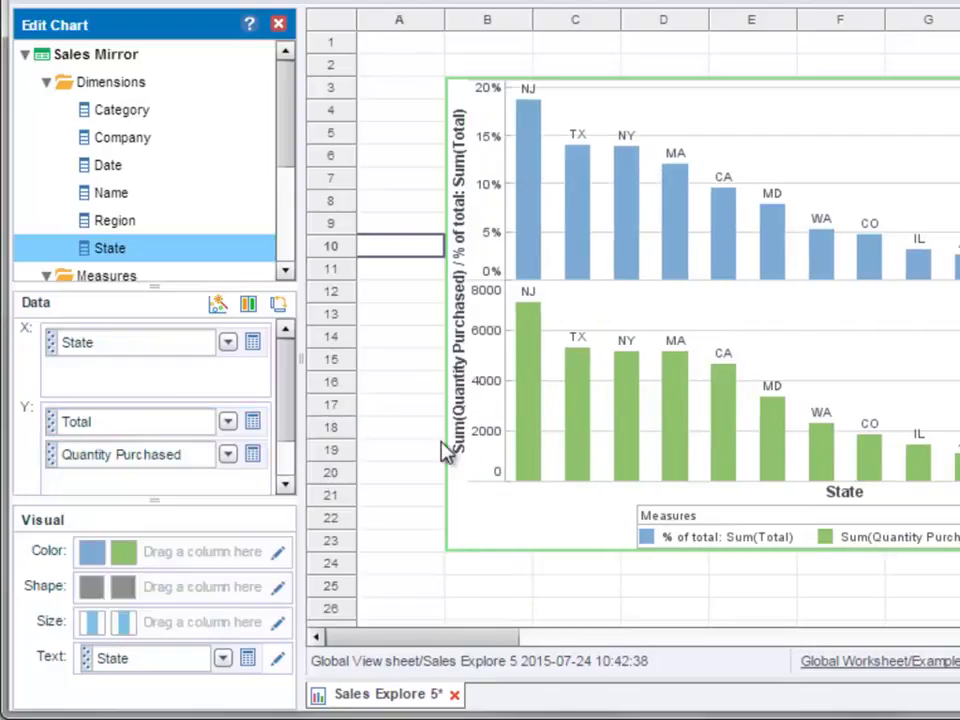
- Examine the color settings for the two measures and the palette offered for % of total: Sum(Total)
click(278, 556)
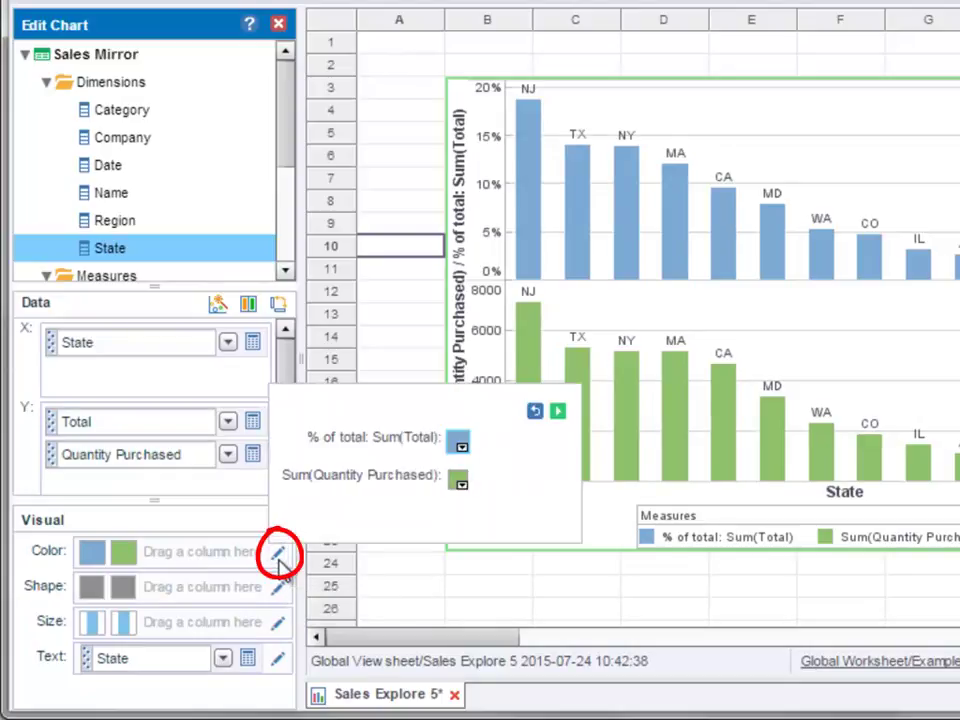
click(462, 443)
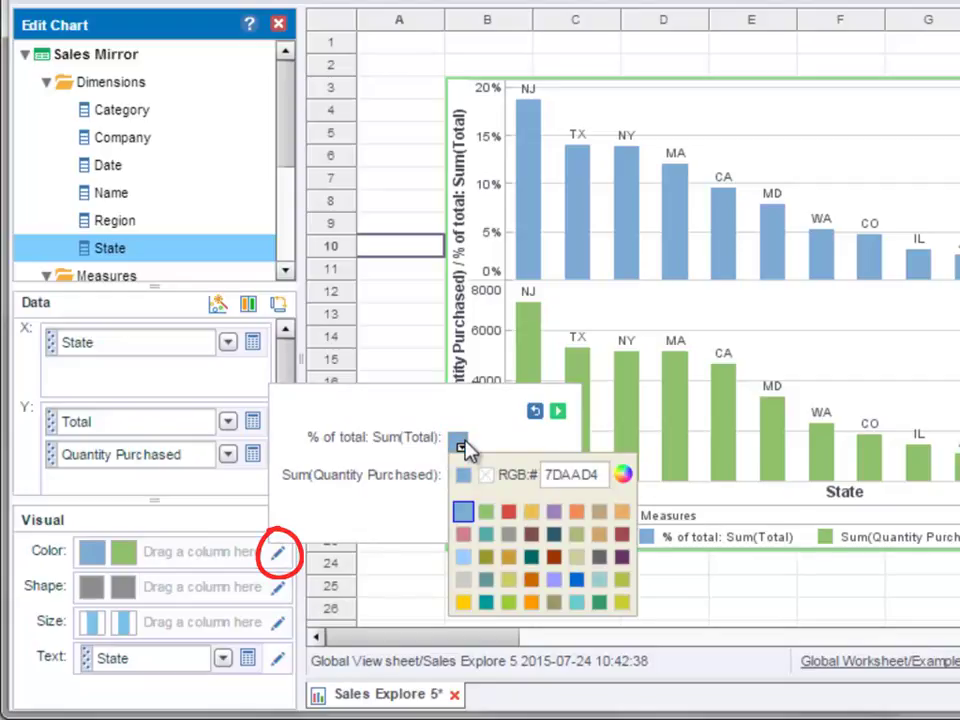
click(500, 449)
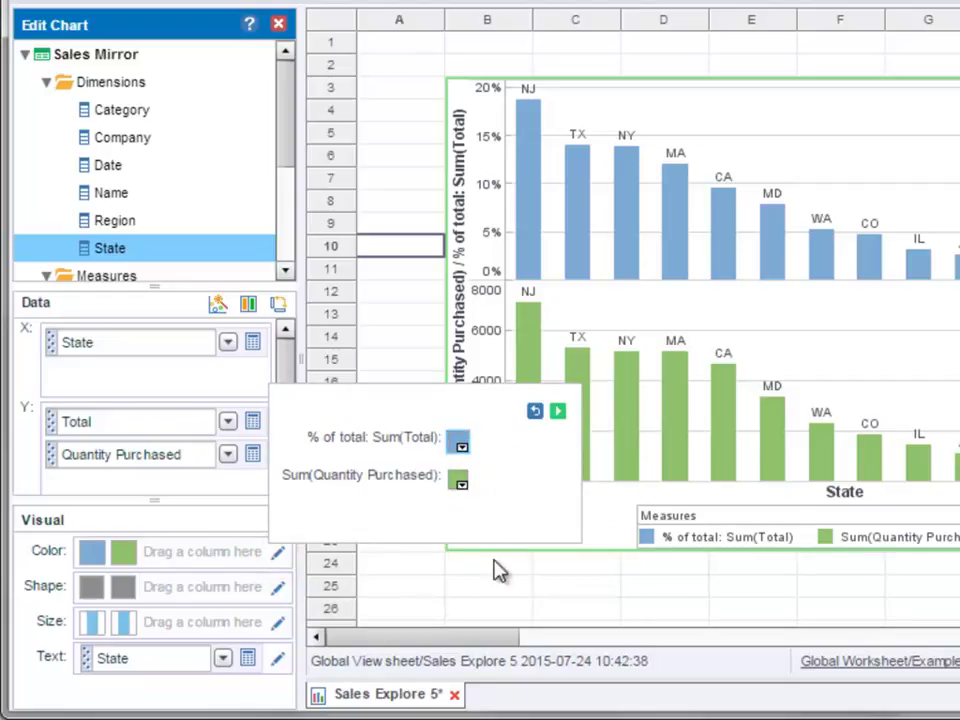
click(487, 596)
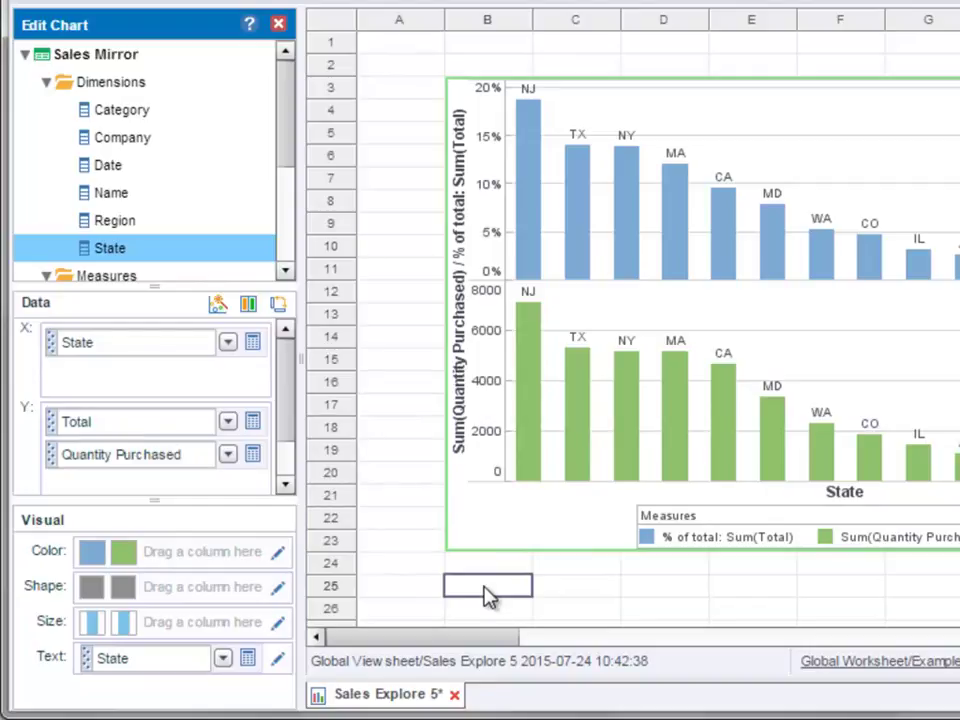
- Color the bars by the Date dimension and remove the State text labels from the chart
drag(150, 166, 180, 562)
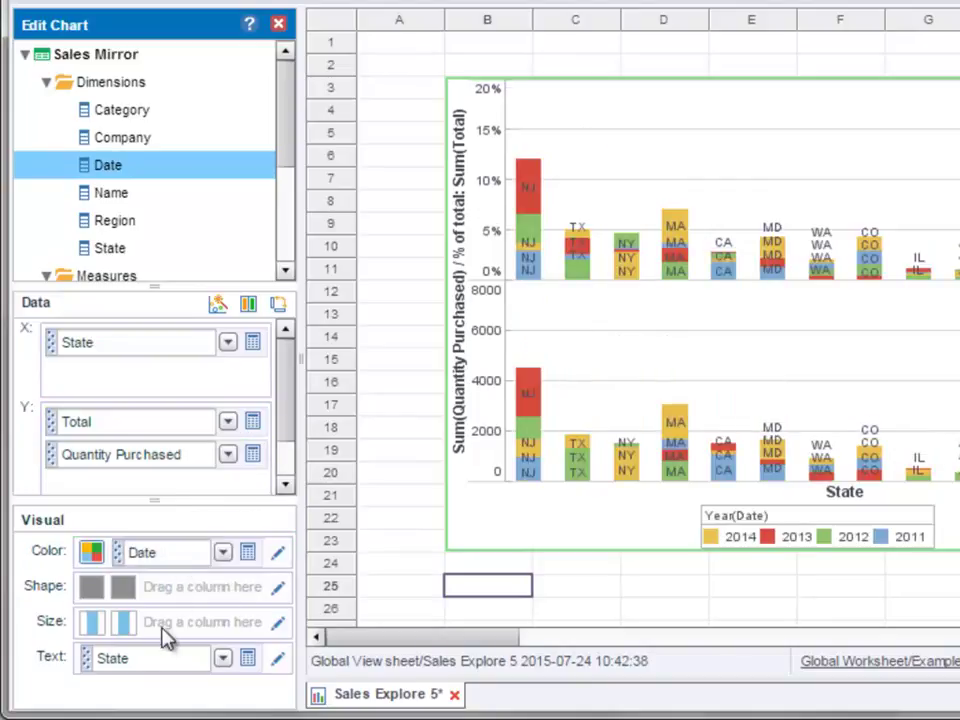
drag(138, 664, 166, 188)
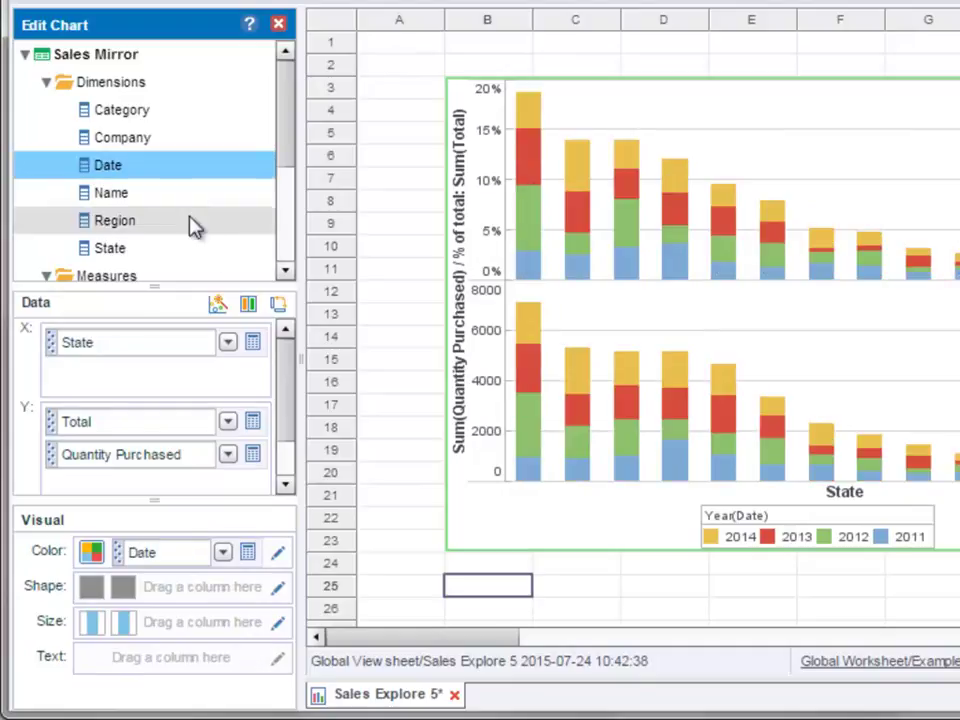
- View the palette offered for the Date colors, and replace Date with the Quantity Purchased measure as the chart's color field
click(279, 555)
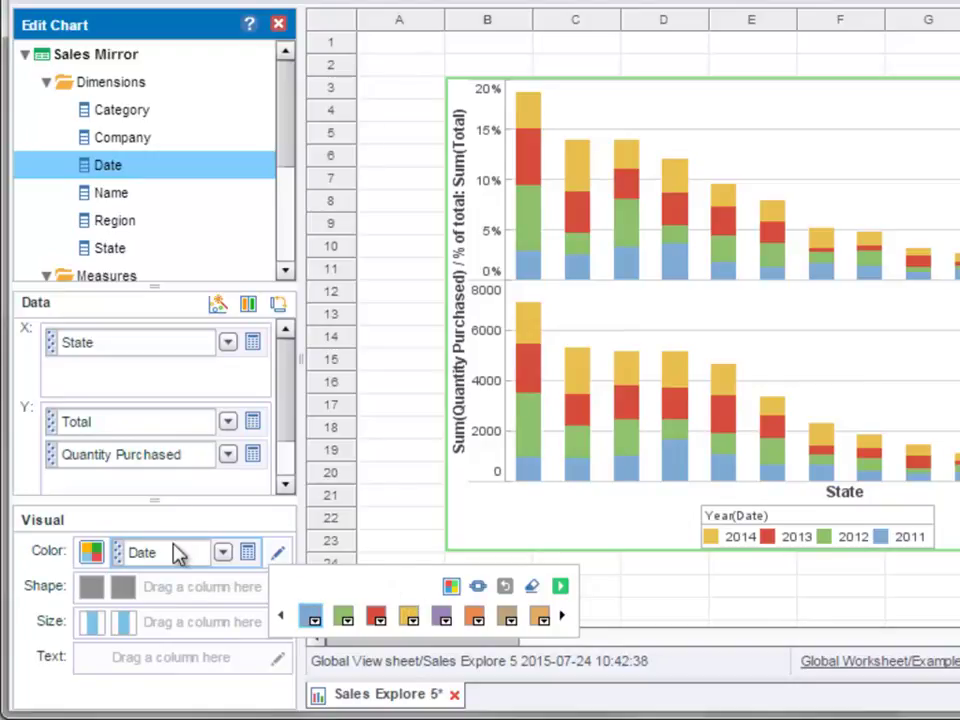
drag(155, 567, 172, 212)
drag(287, 124, 294, 216)
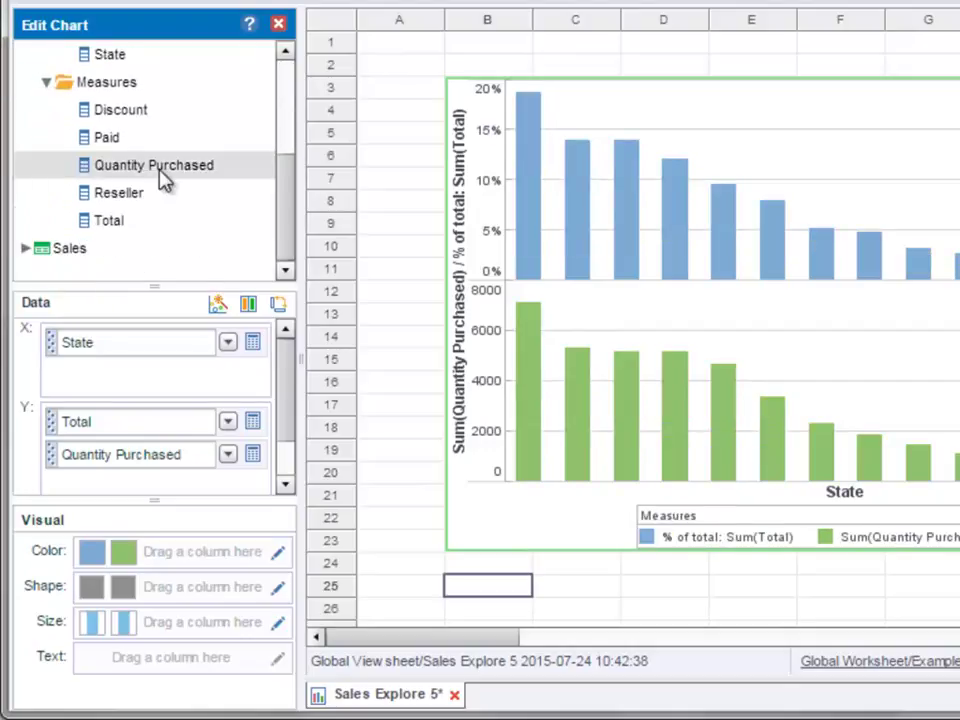
drag(160, 172, 189, 568)
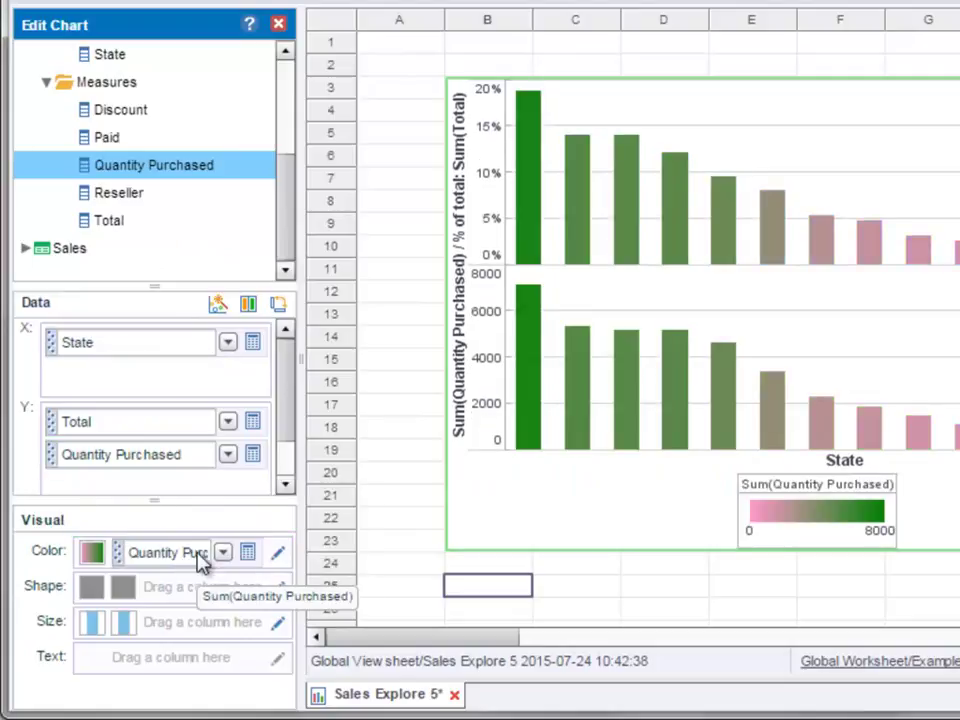
- Apply the Heat color scale to the Quantity Purchased color field
click(280, 556)
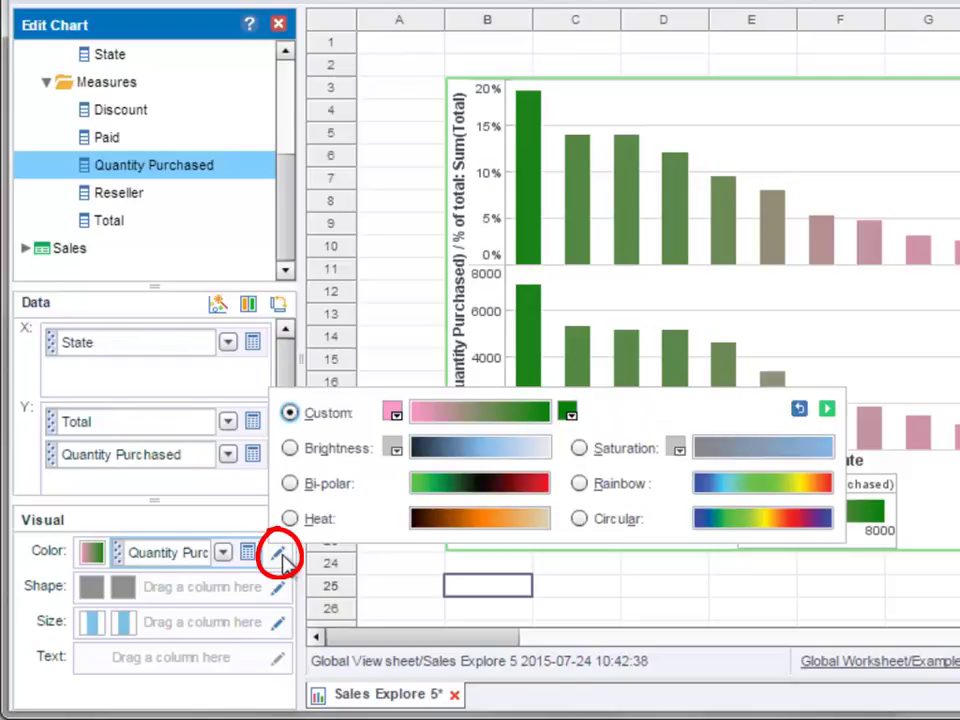
click(295, 518)
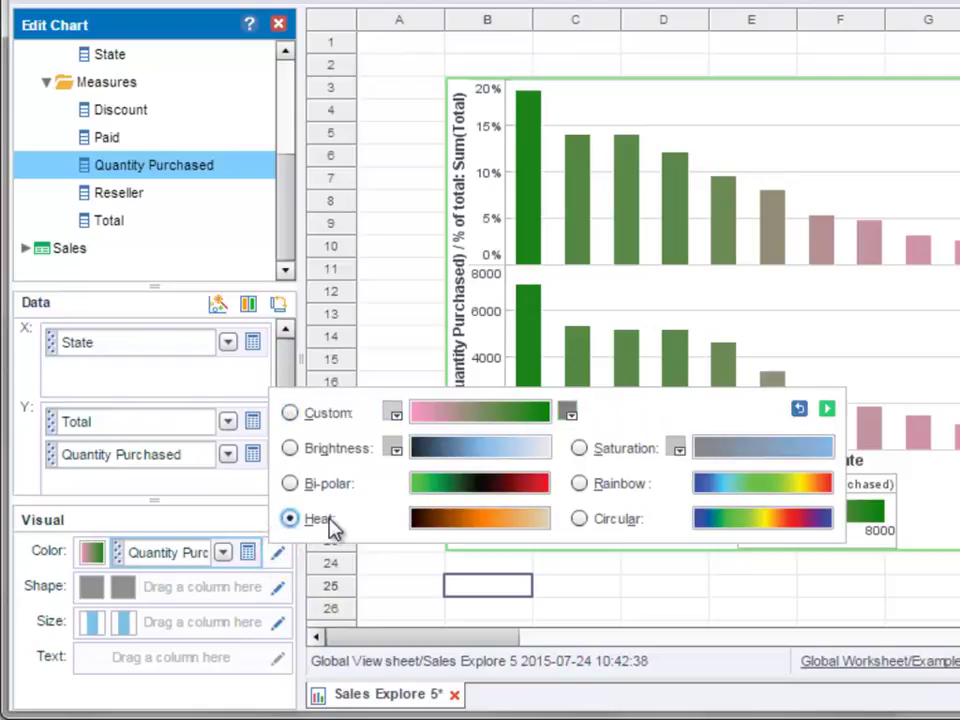
click(826, 408)
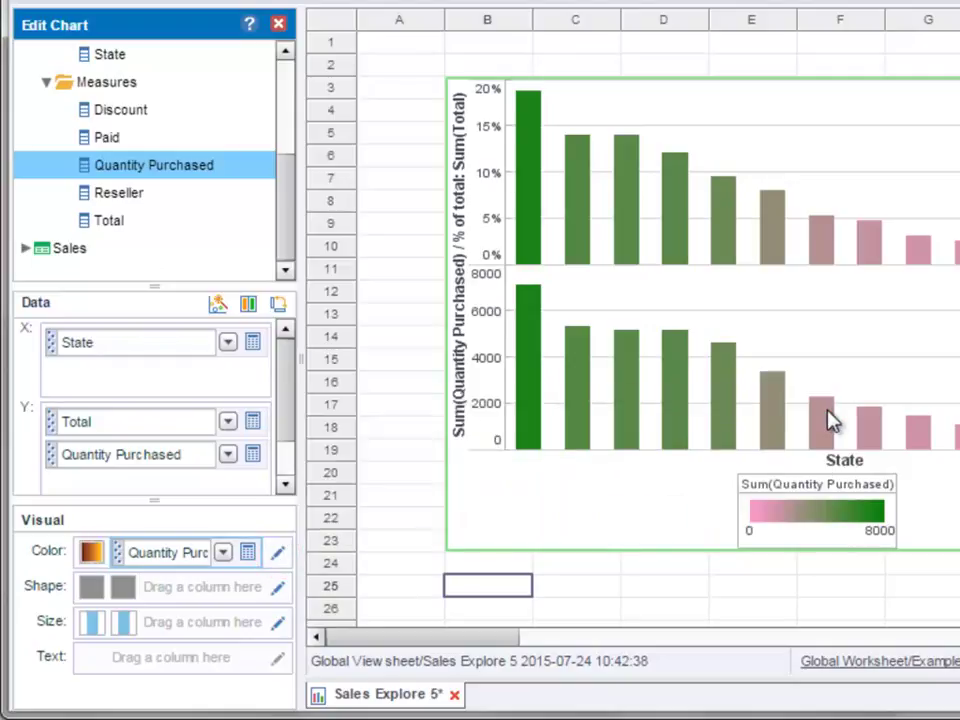